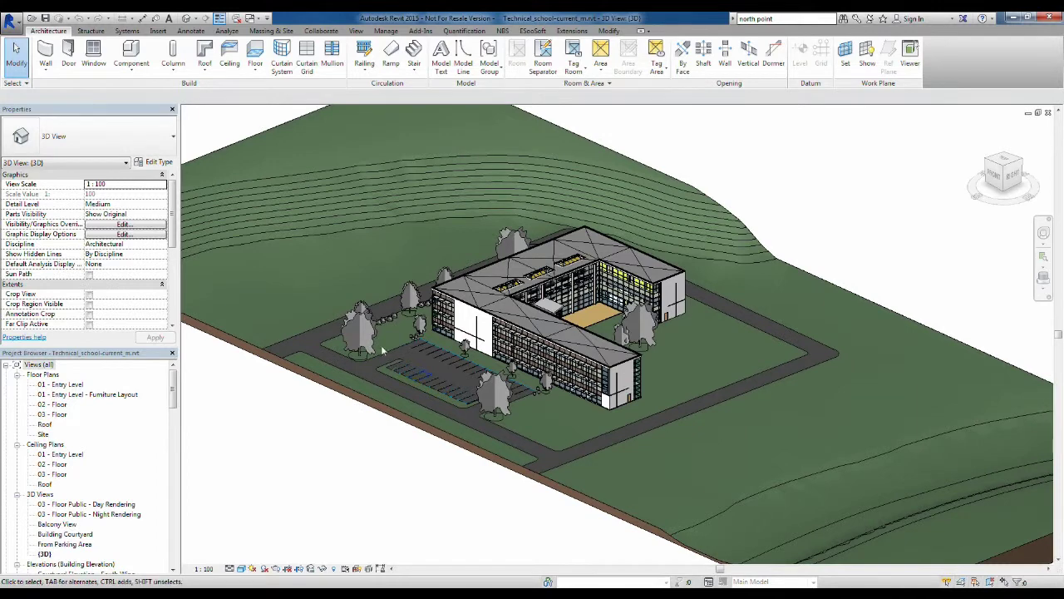
Open the 01 - Entry Level - Furniture Layout floor plan.
middle_click_drag(419, 350, 510, 310, "shift")
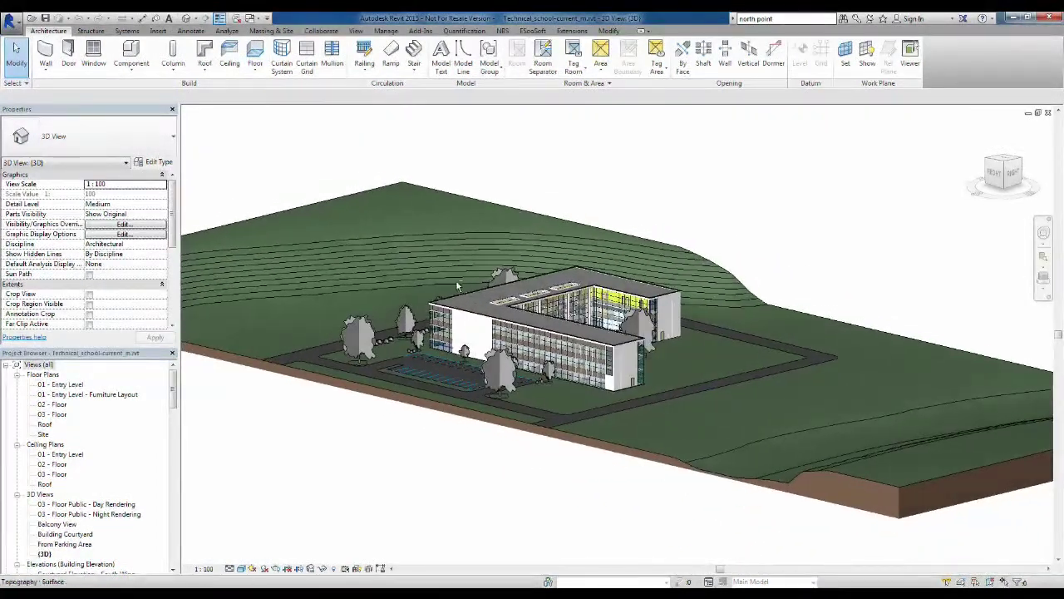
scroll(510, 310, "up", 5)
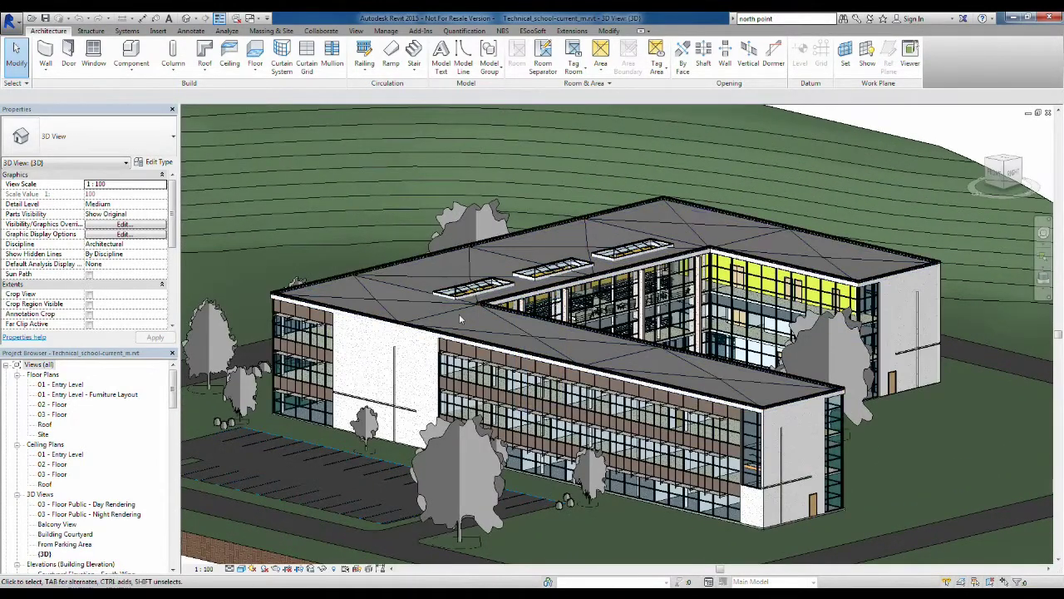
left_click(125, 396)
right_click(125, 396)
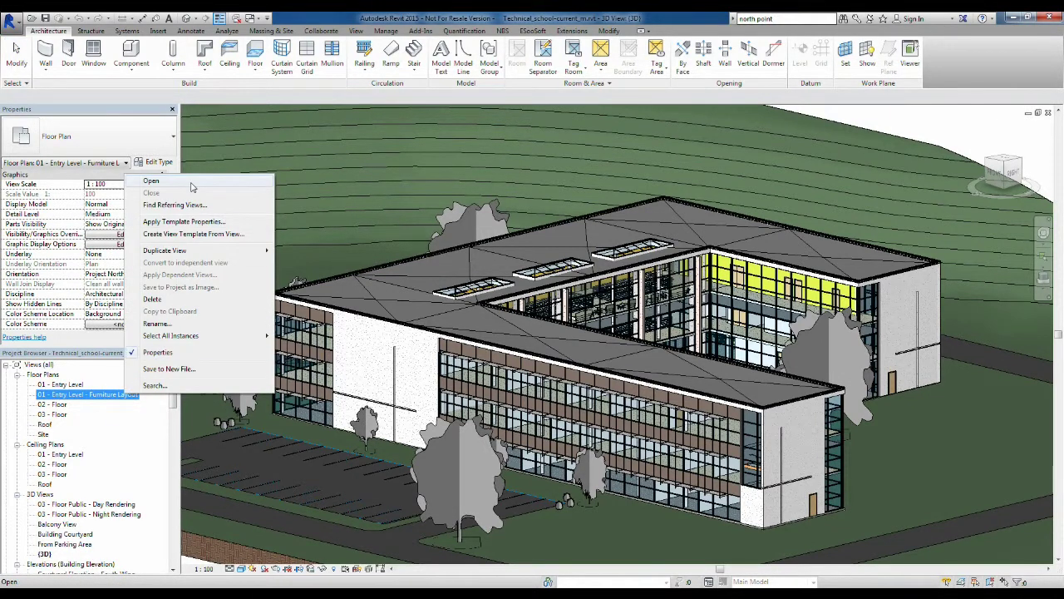
left_click(191, 186)
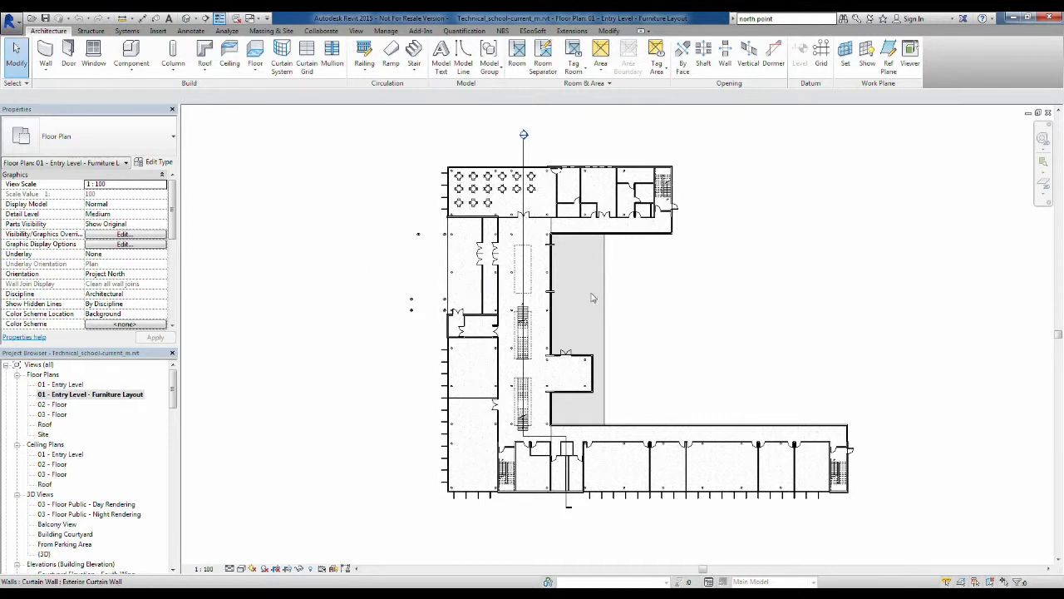
Create a perspective camera view across the large classroom in the plan's lower wing, looking from its lower-right corner to the upper-left doorway, using Shaded style.
scroll(463, 372, "up", 3)
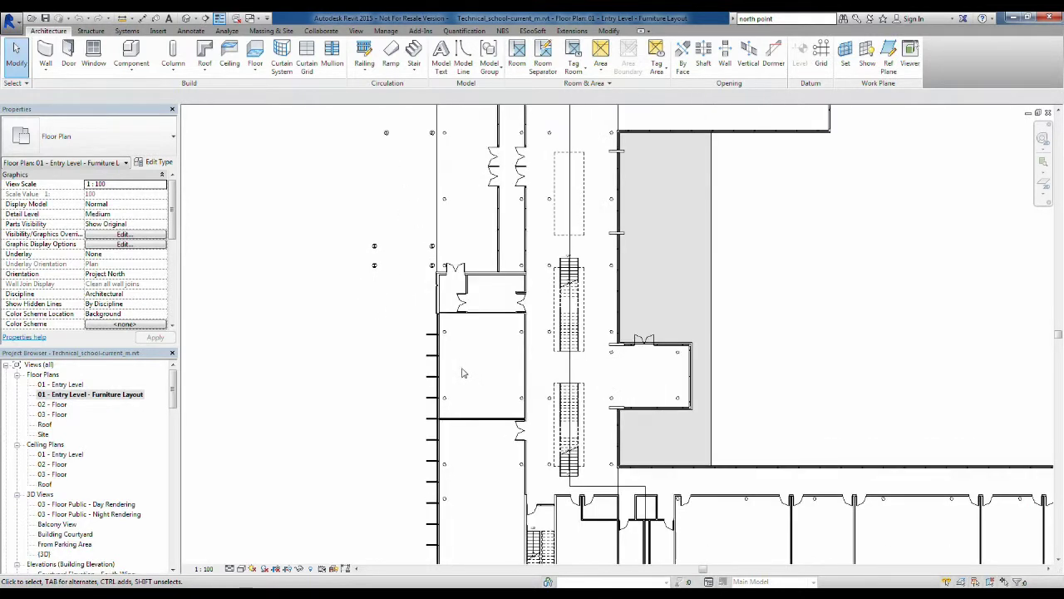
scroll(465, 370, "up", 2)
middle_click_drag(502, 343, 335, 152)
middle_click_drag(829, 366, 402, 343)
middle_click_drag(718, 378, 681, 381)
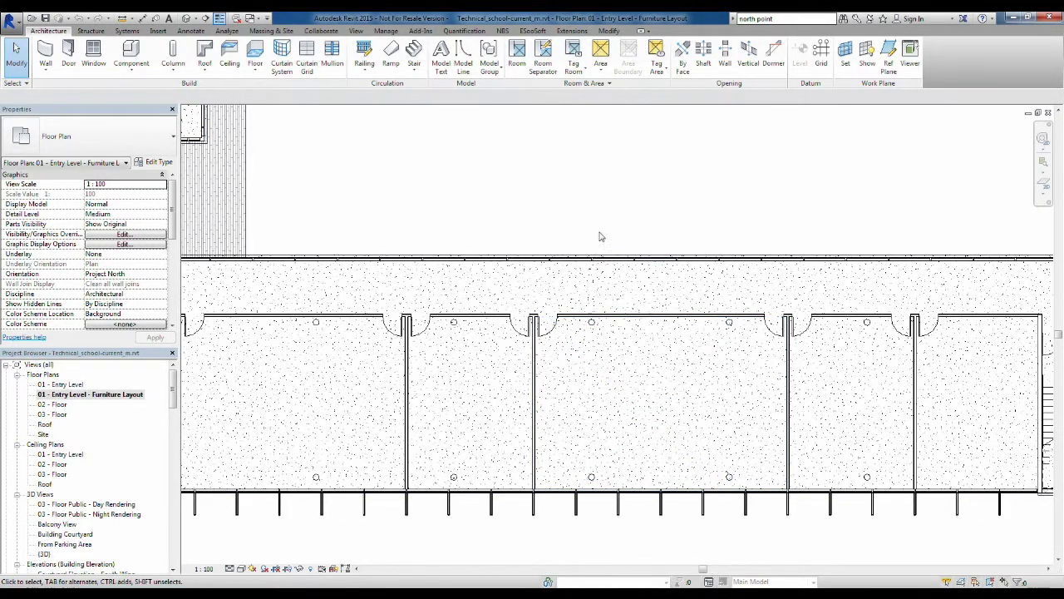
left_click(194, 19)
left_click(211, 48)
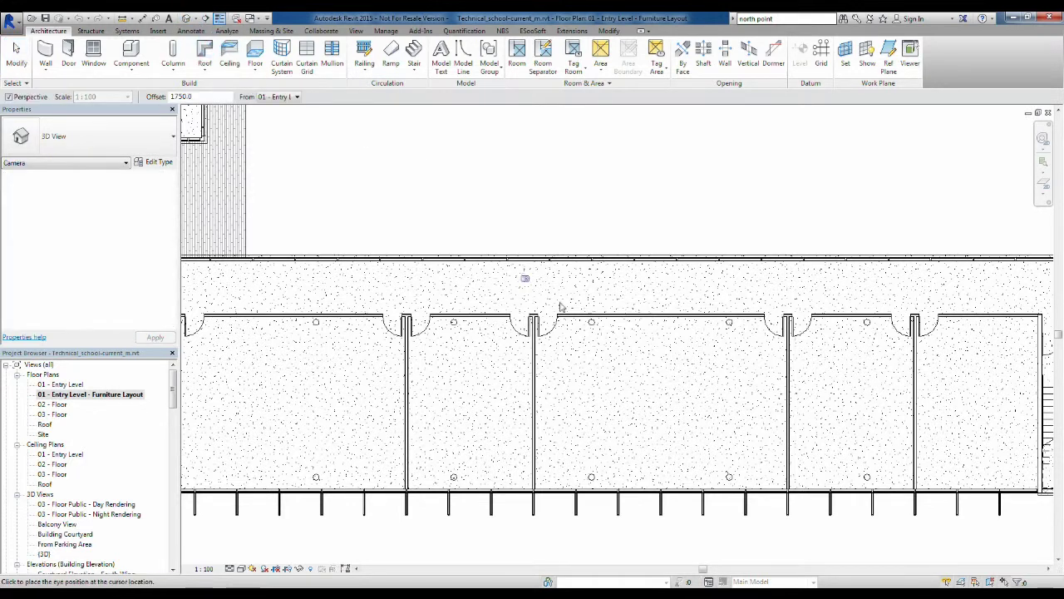
left_click(767, 466)
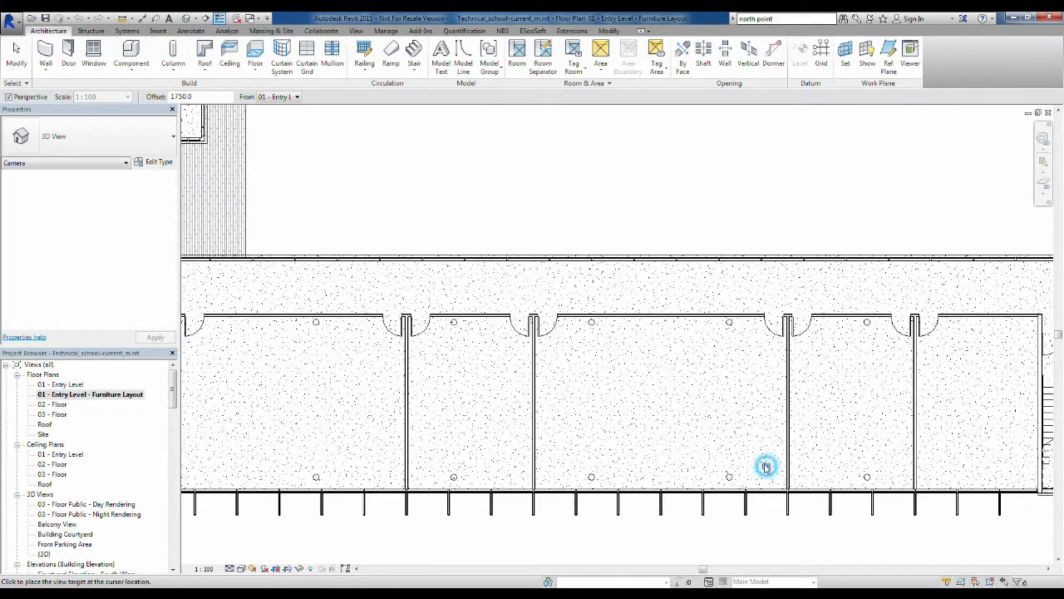
left_click(500, 295)
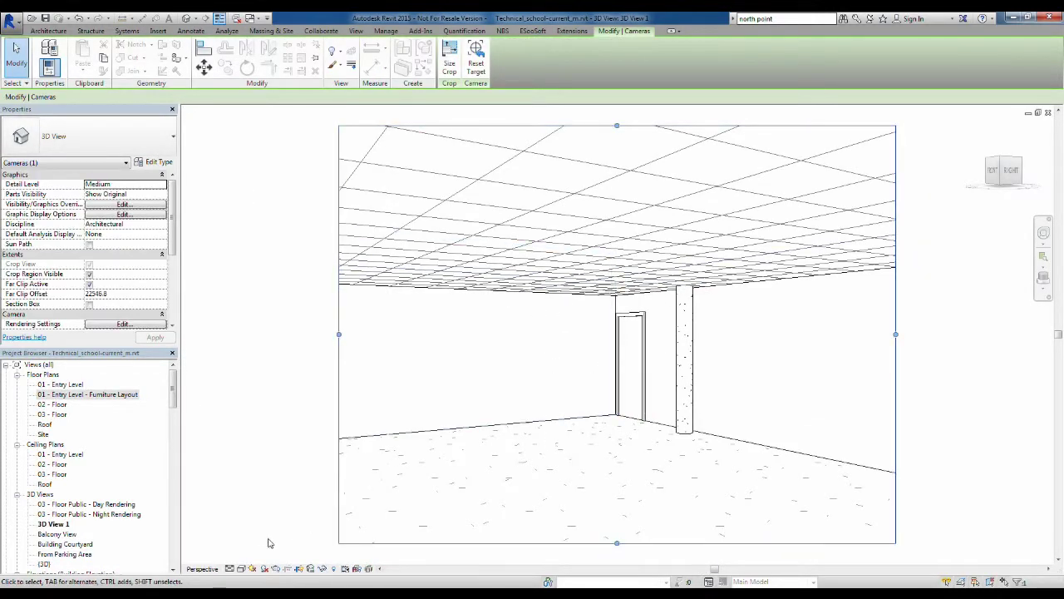
left_click(249, 568)
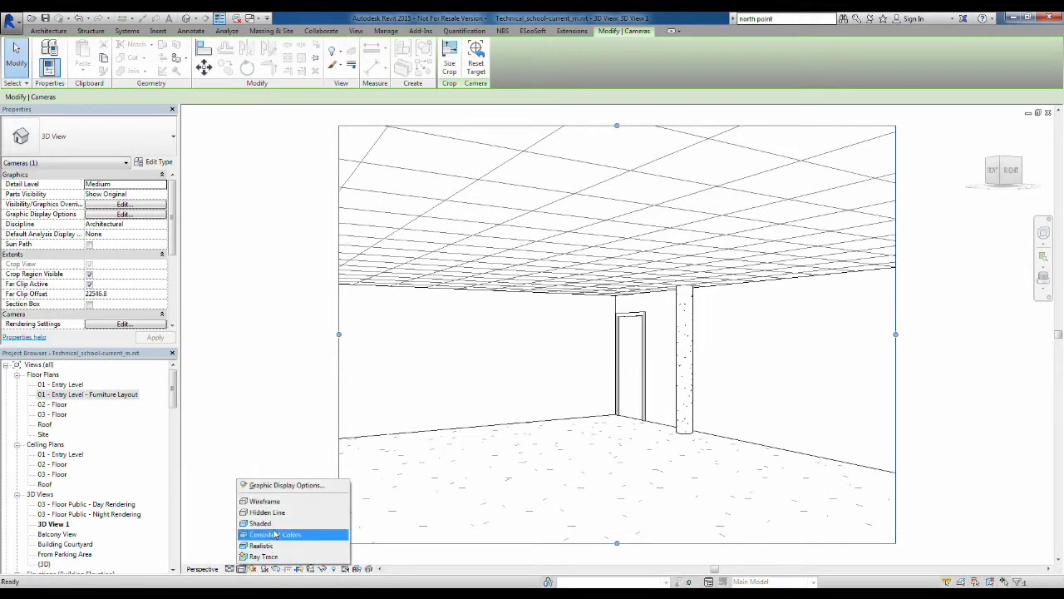
left_click(279, 523)
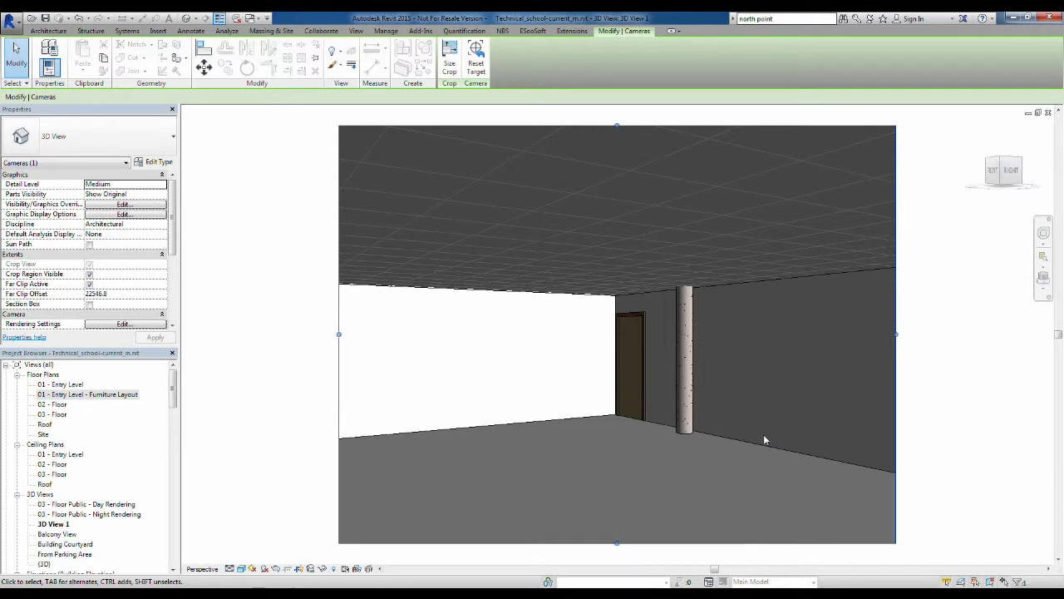
Open the type properties of the interior partition wall behind the column with the preview shown, and review its layer structure.
scroll(636, 421, "up", 1)
scroll(636, 422, "up", 1)
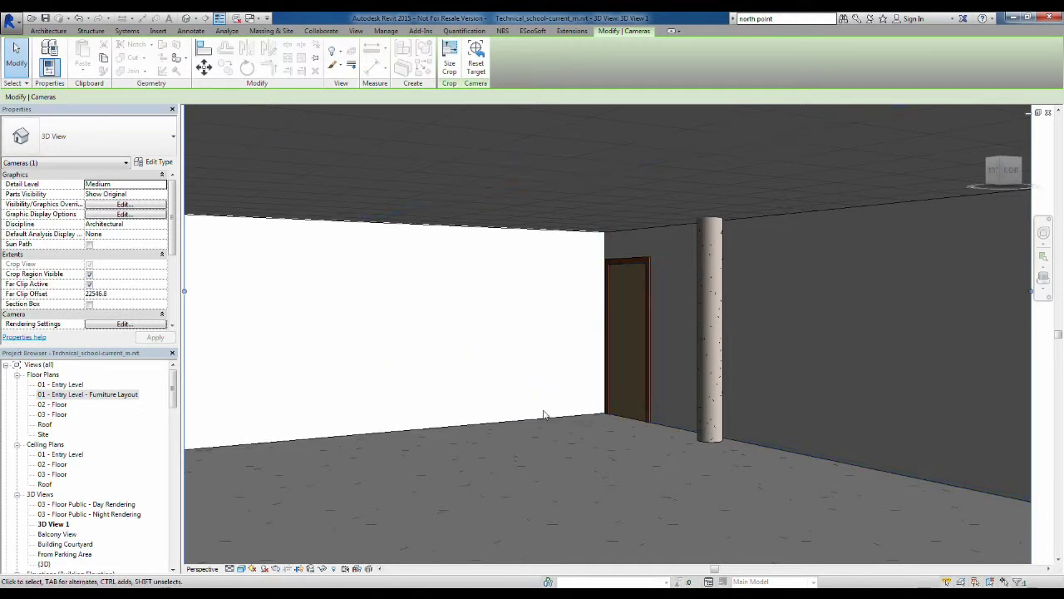
left_click(754, 446)
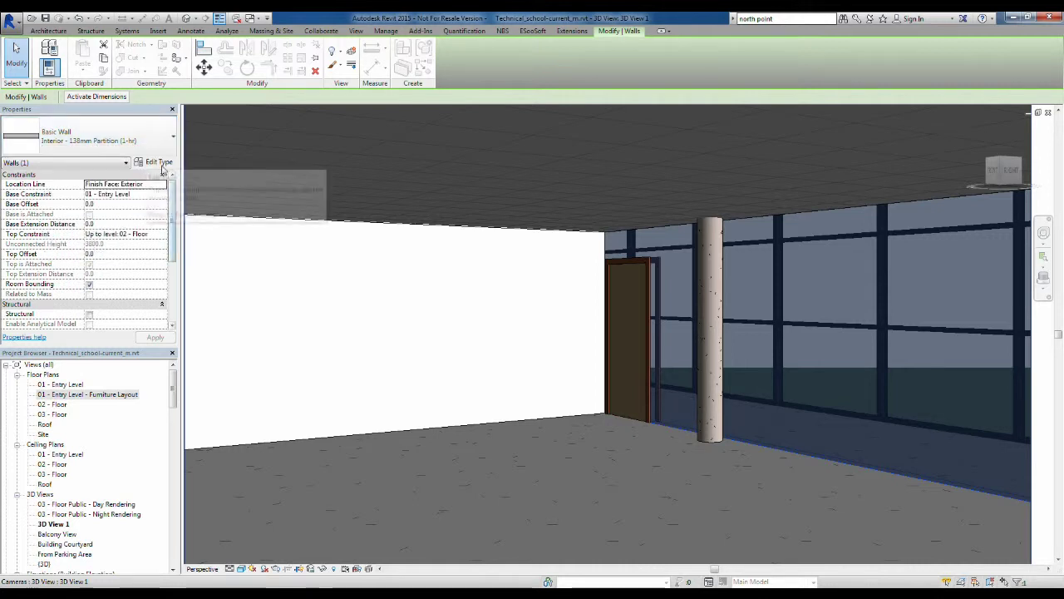
left_click(151, 163)
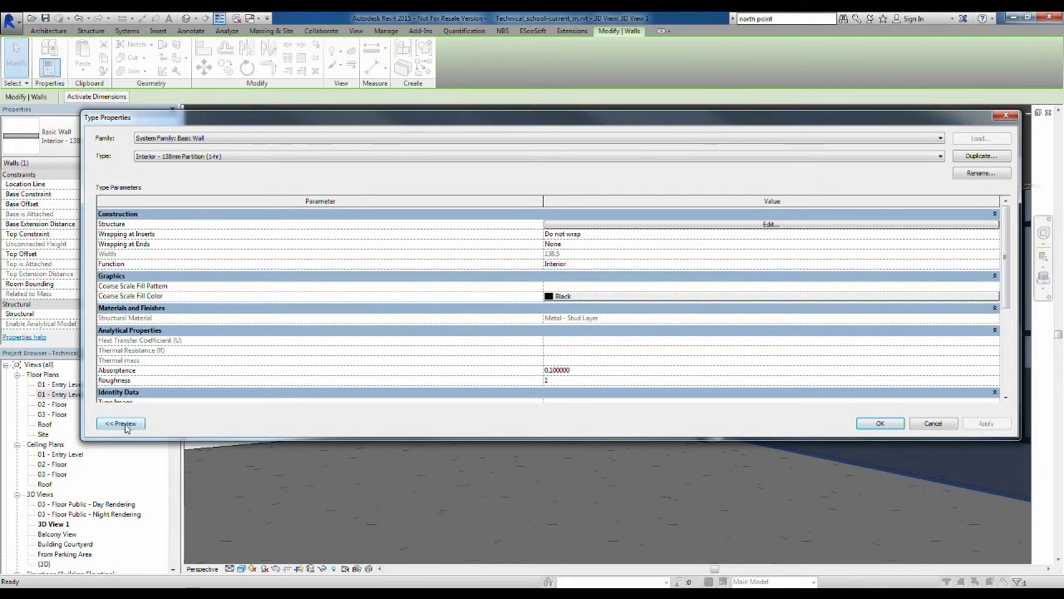
left_click(121, 424)
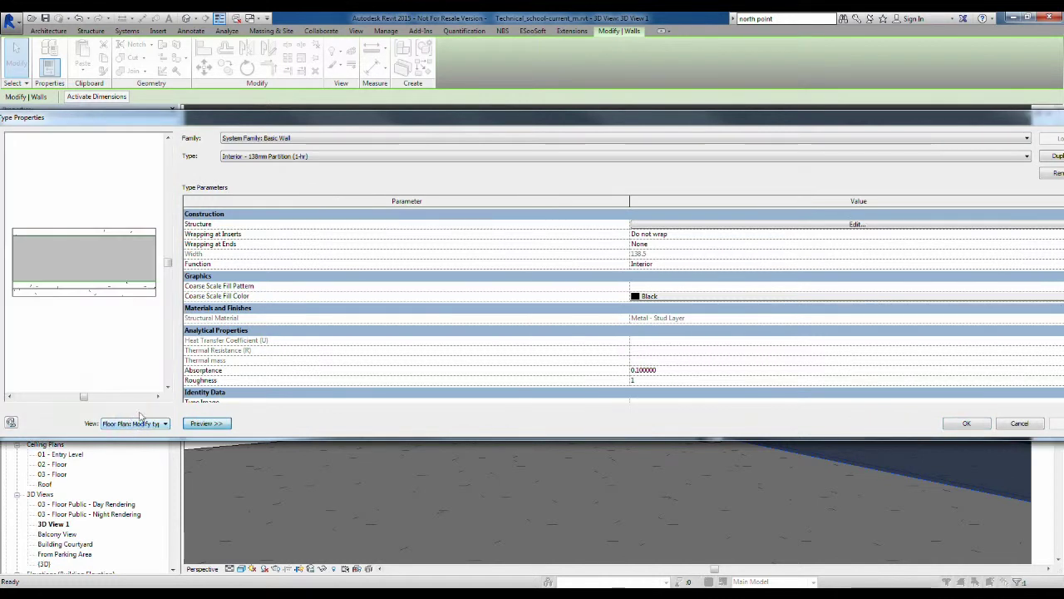
left_click_drag(53, 120, 522, 185)
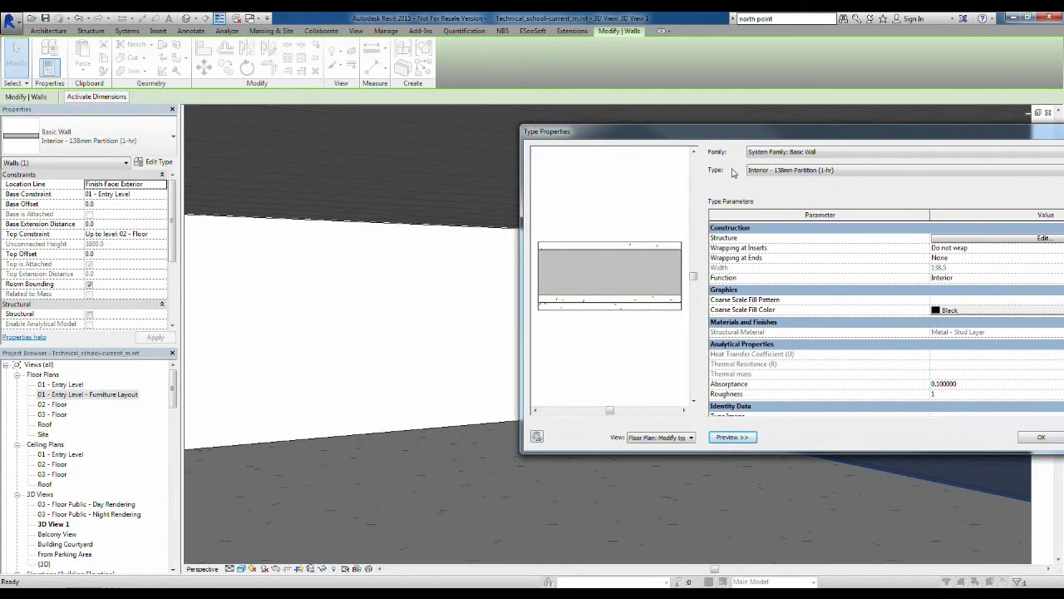
left_click_drag(760, 134, 447, 134)
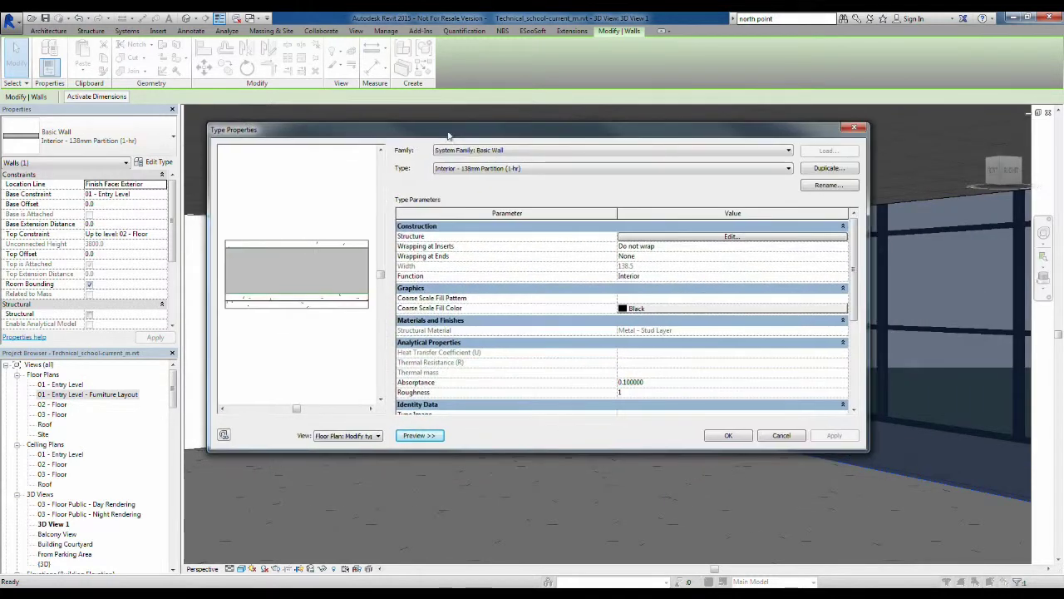
left_click(730, 237)
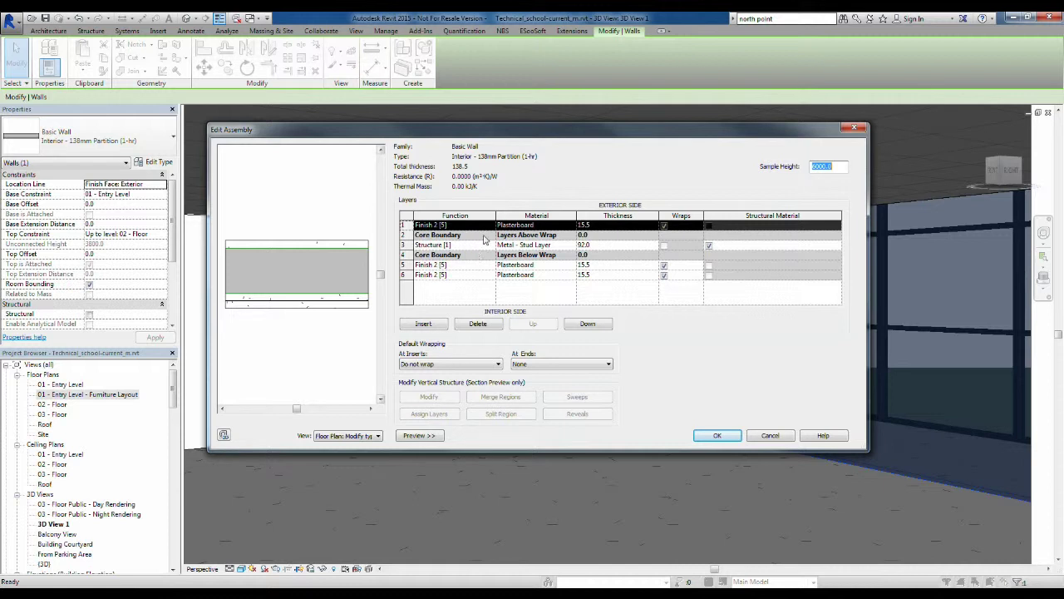
left_click(771, 435)
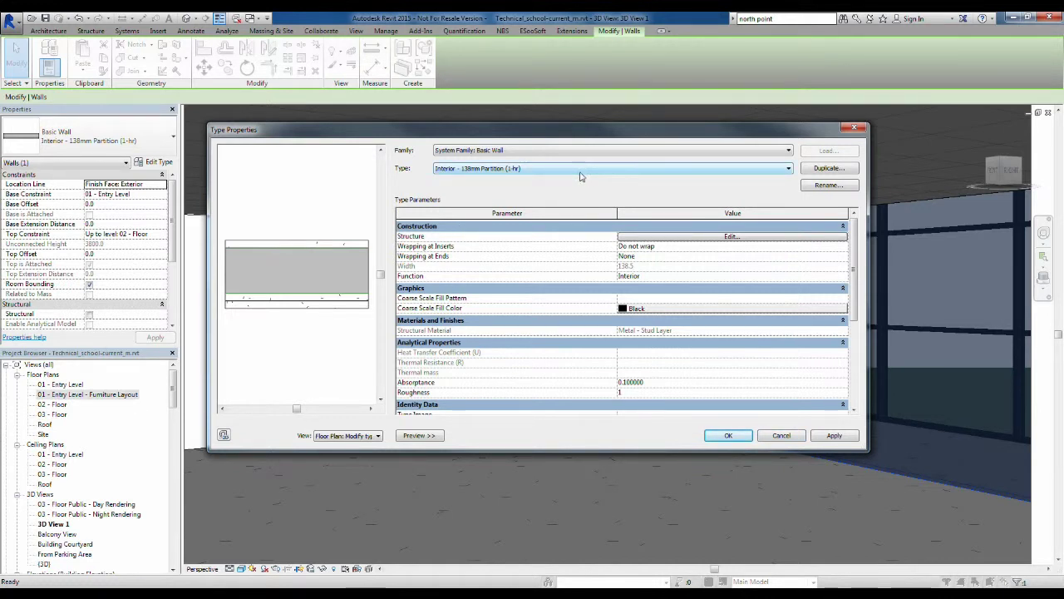
Duplicate the partition wall type under the name Interior - 138mm Partition (1-hr) With Skirting.
left_click(834, 169)
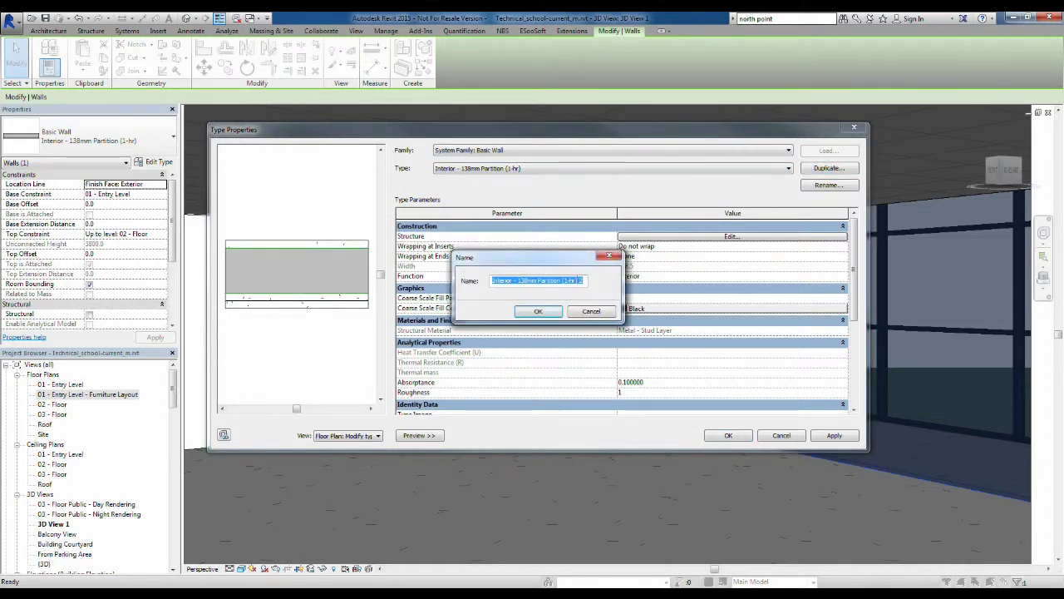
double_click(580, 280)
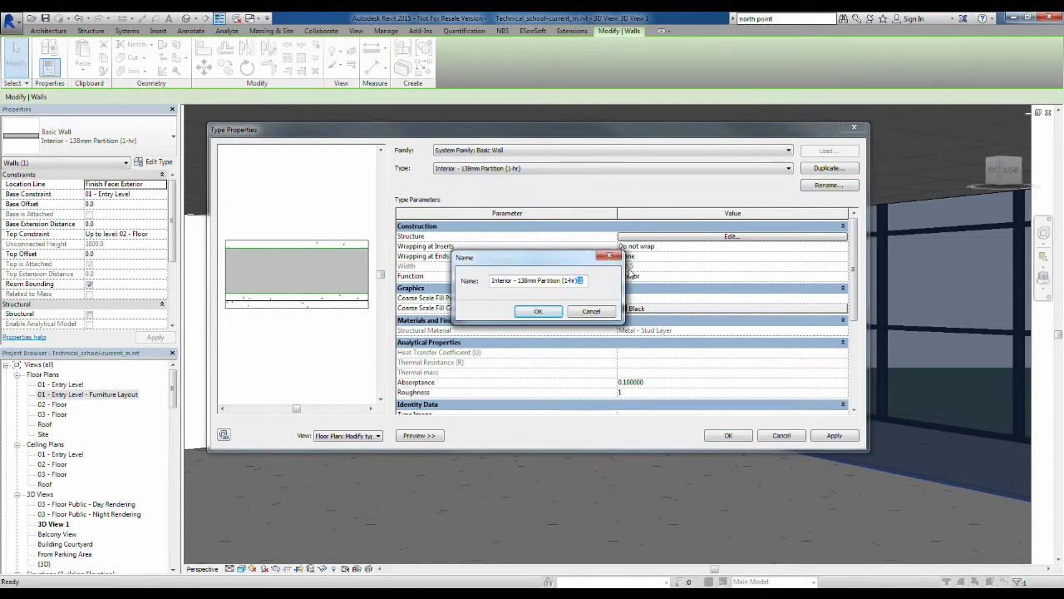
type("With")
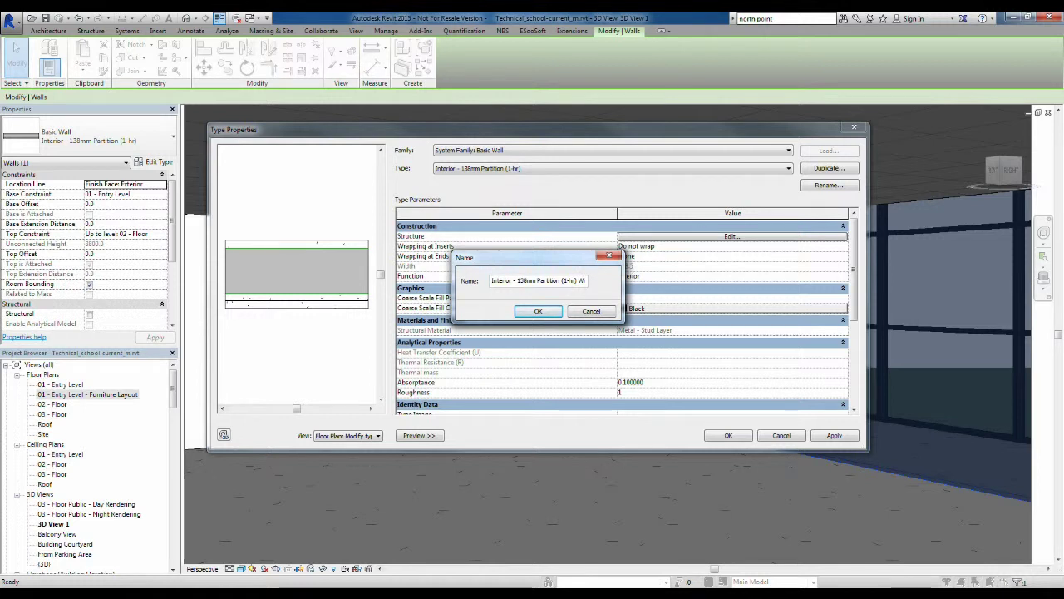
type(" Sk")
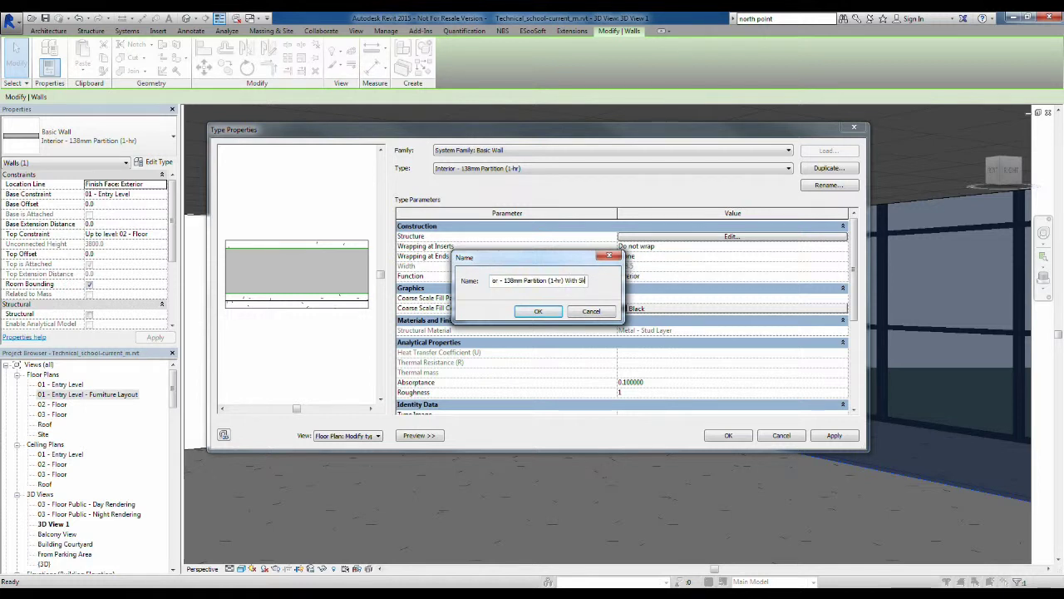
type("irting")
left_click(540, 311)
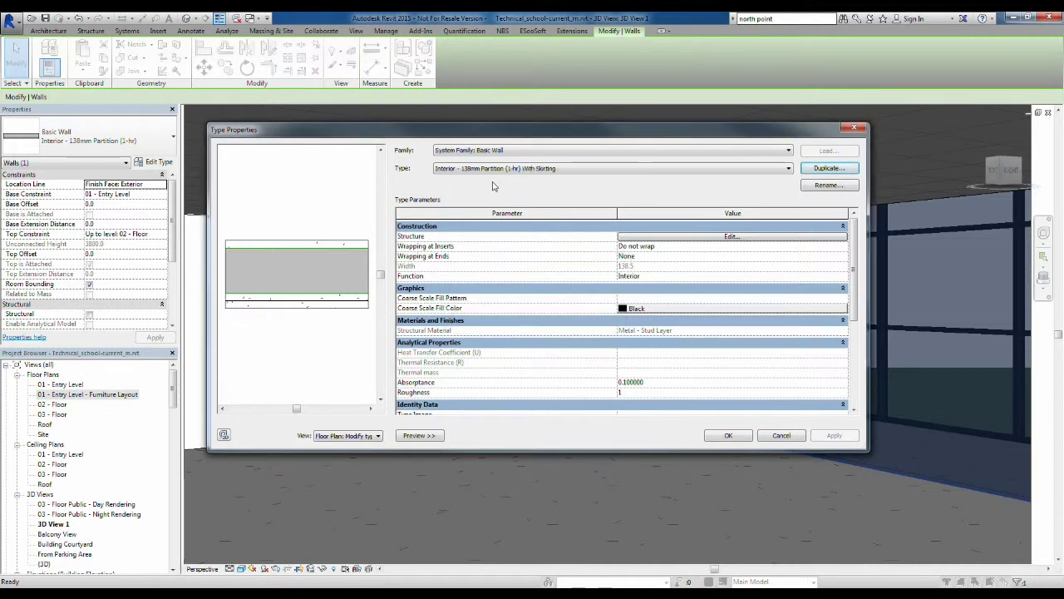
Open the new wall type's structure in section preview, set the sample height to 1000, and fit the preview to the wall.
left_click(736, 238)
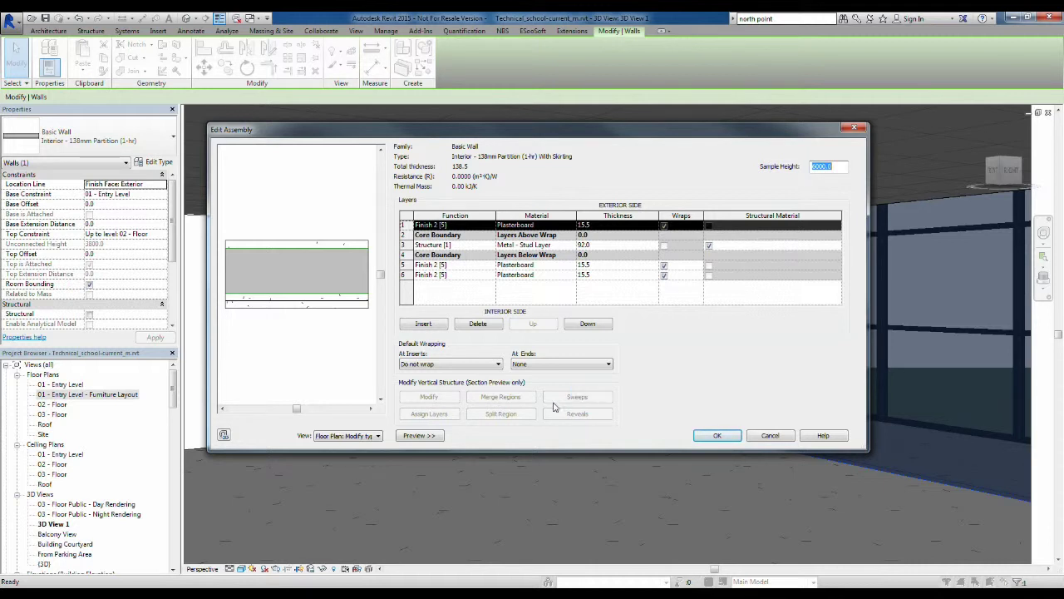
left_click(285, 320)
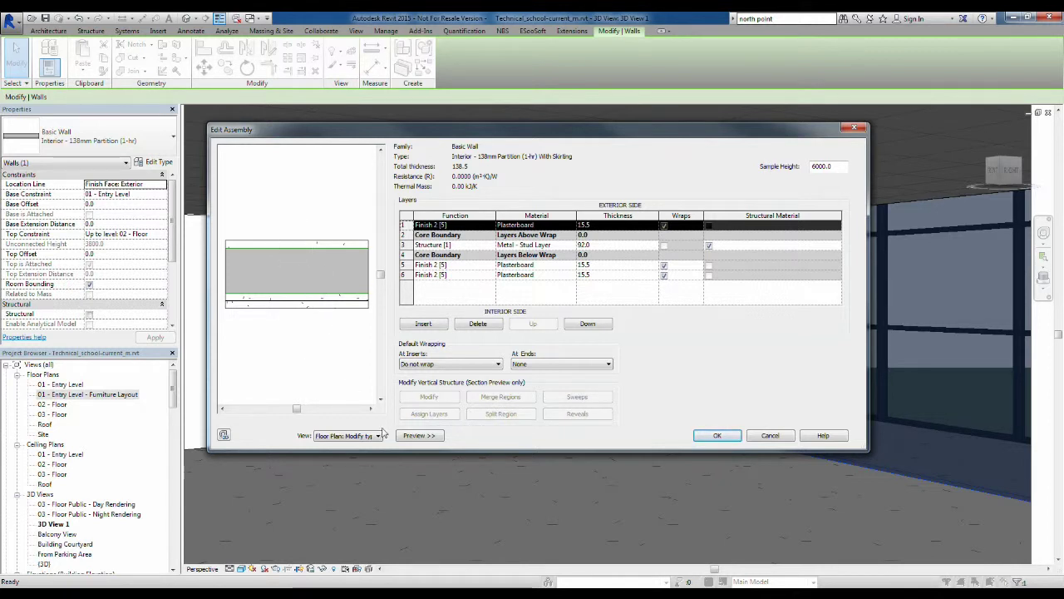
left_click(378, 437)
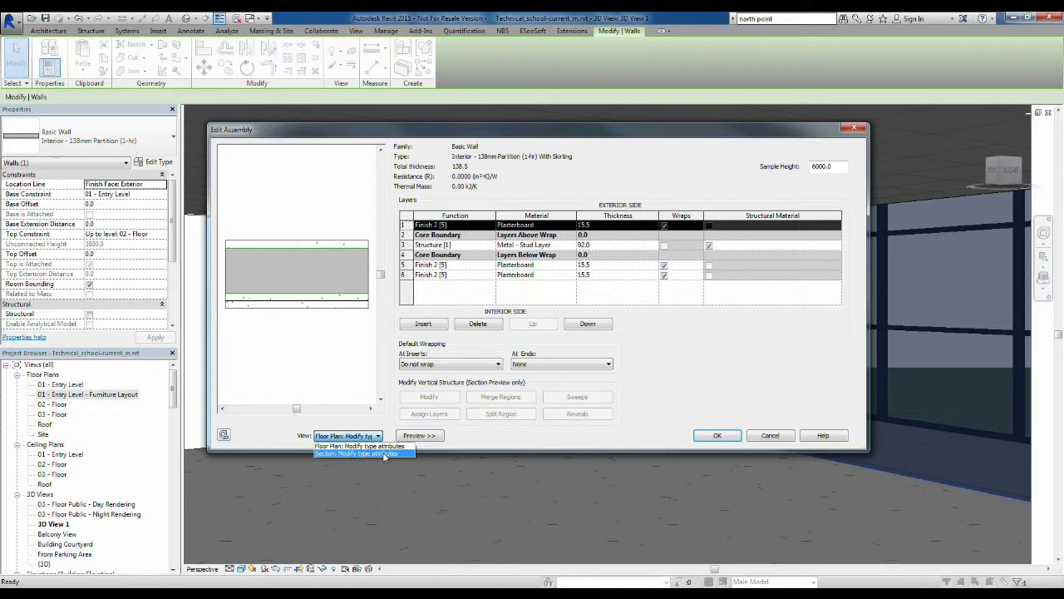
left_click(384, 454)
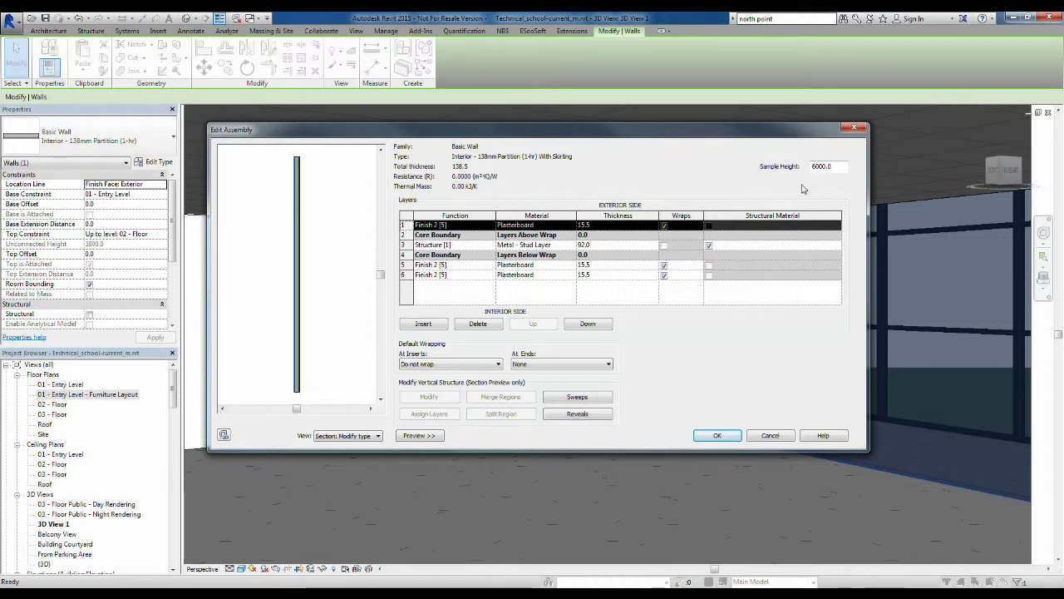
double_click(827, 166)
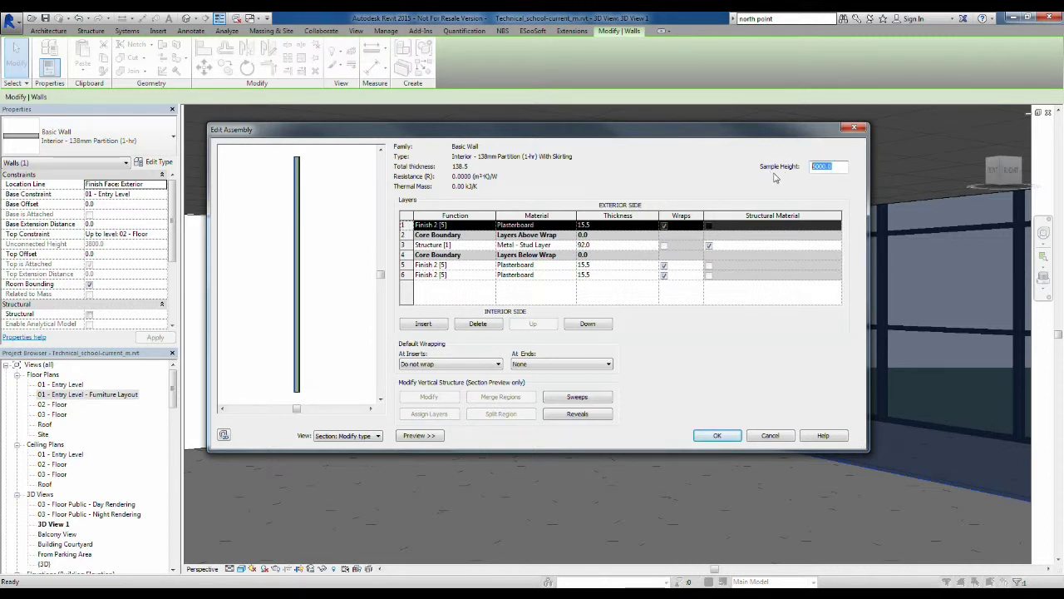
type("10")
right_click(319, 295)
left_click(349, 327)
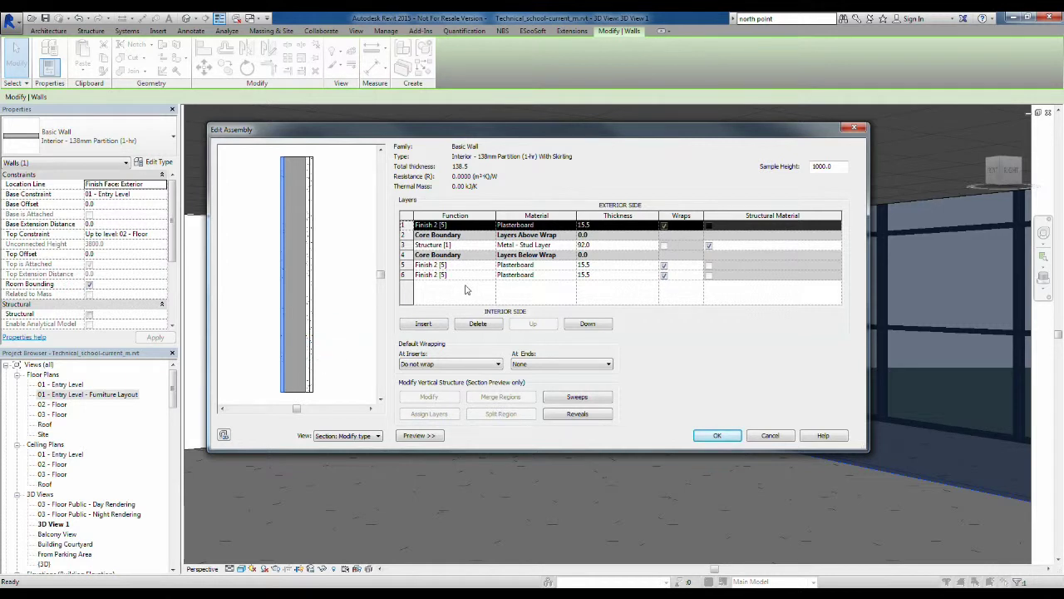
Highlight the wall layers one after another to identify each in the section preview, from the interior finish to the exterior finish.
left_click(407, 275)
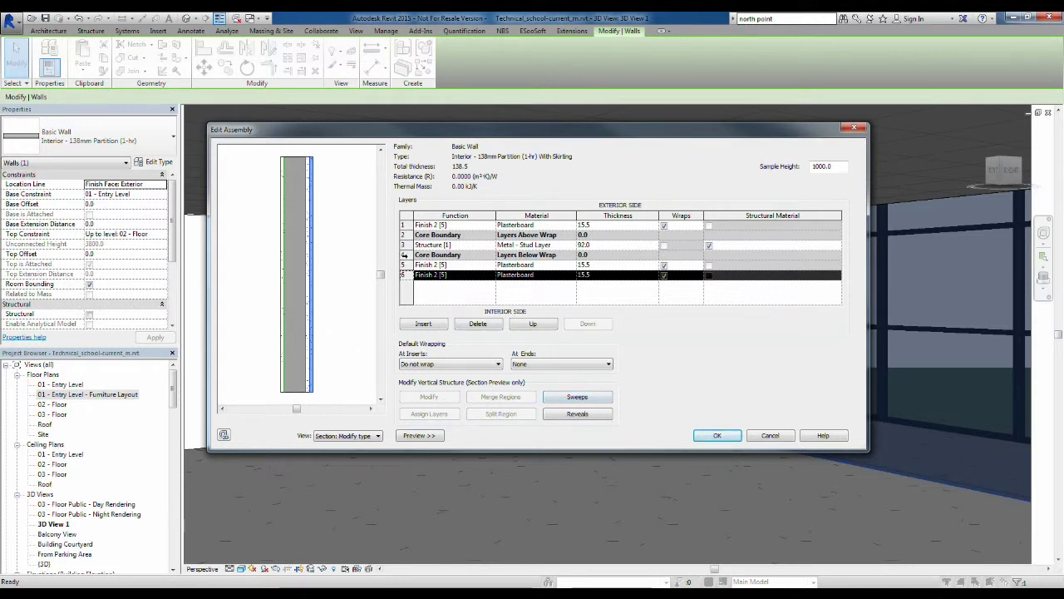
left_click(406, 265)
left_click(405, 255)
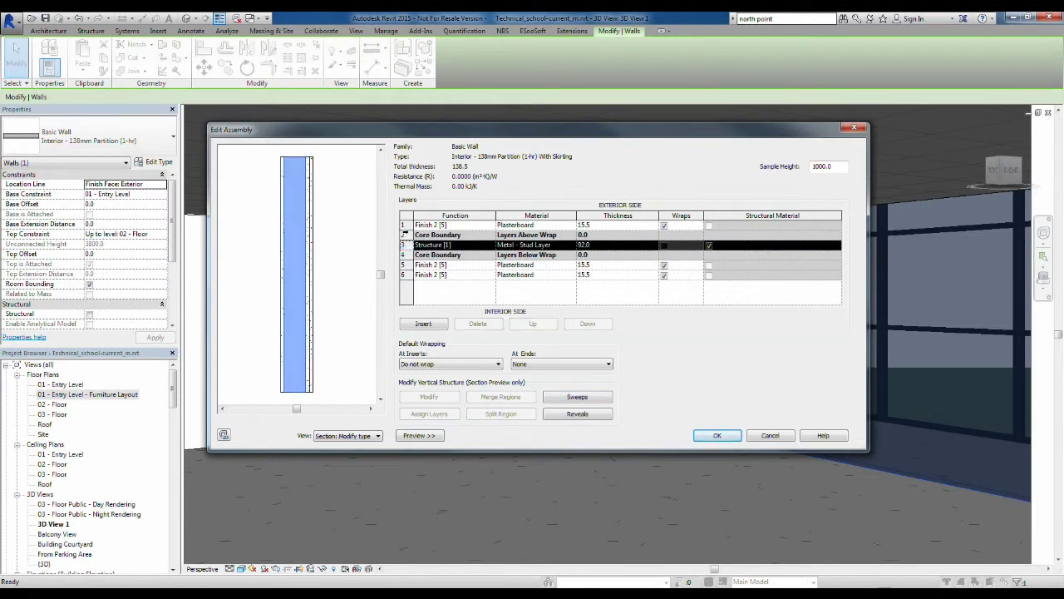
left_click(405, 236)
left_click(405, 226)
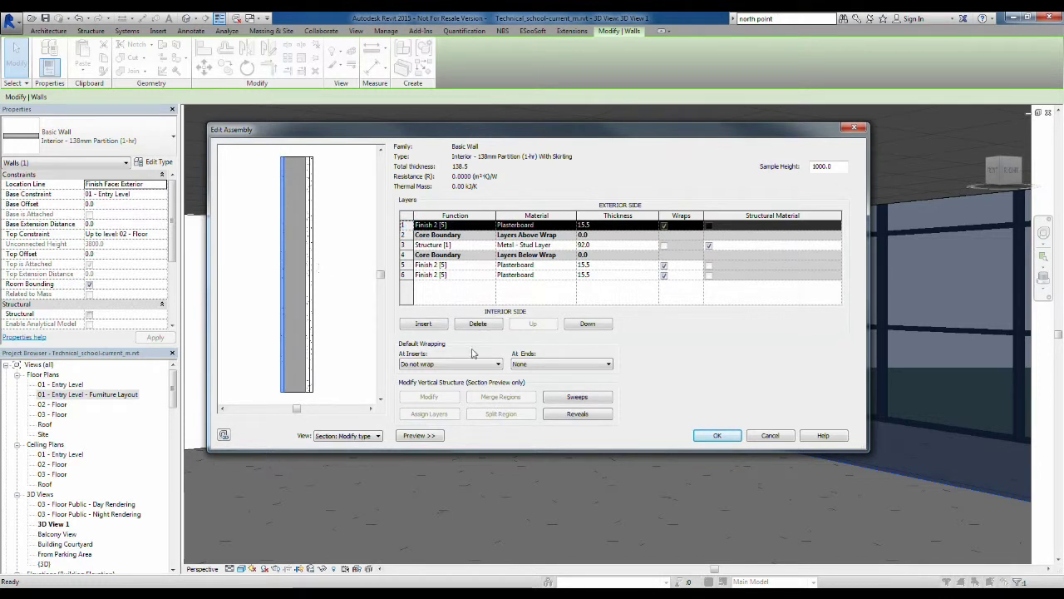
Add a wall sweep to the new wall type and check which profiles are available for it.
left_click(405, 275)
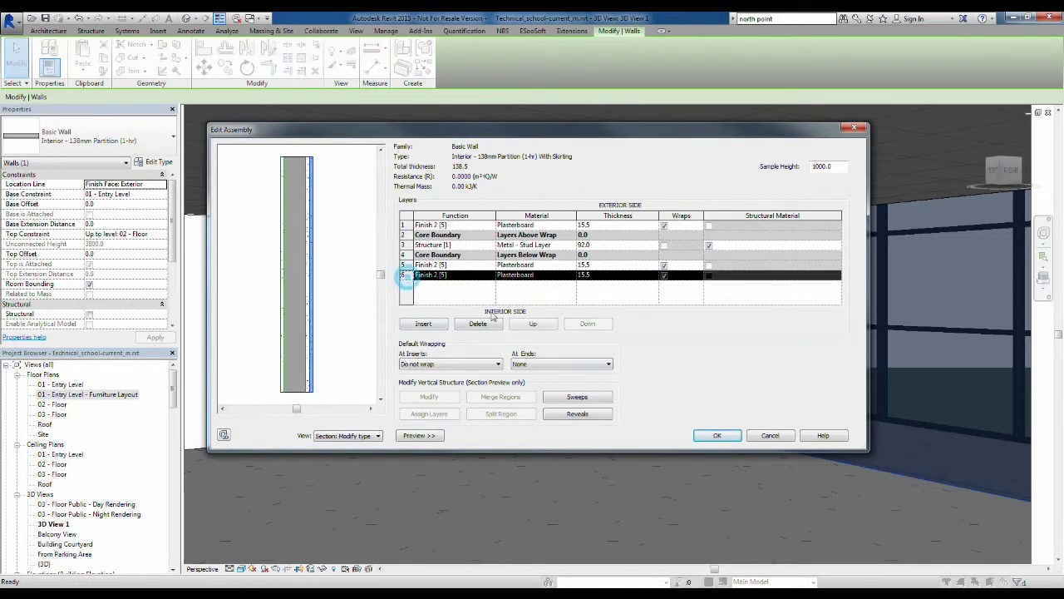
left_click(586, 398)
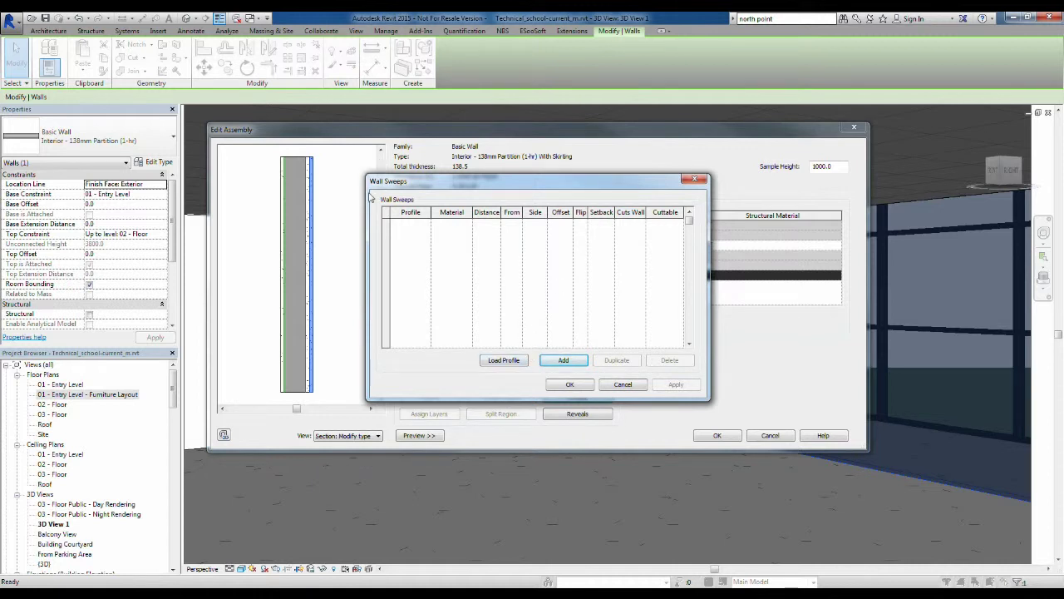
left_click(572, 360)
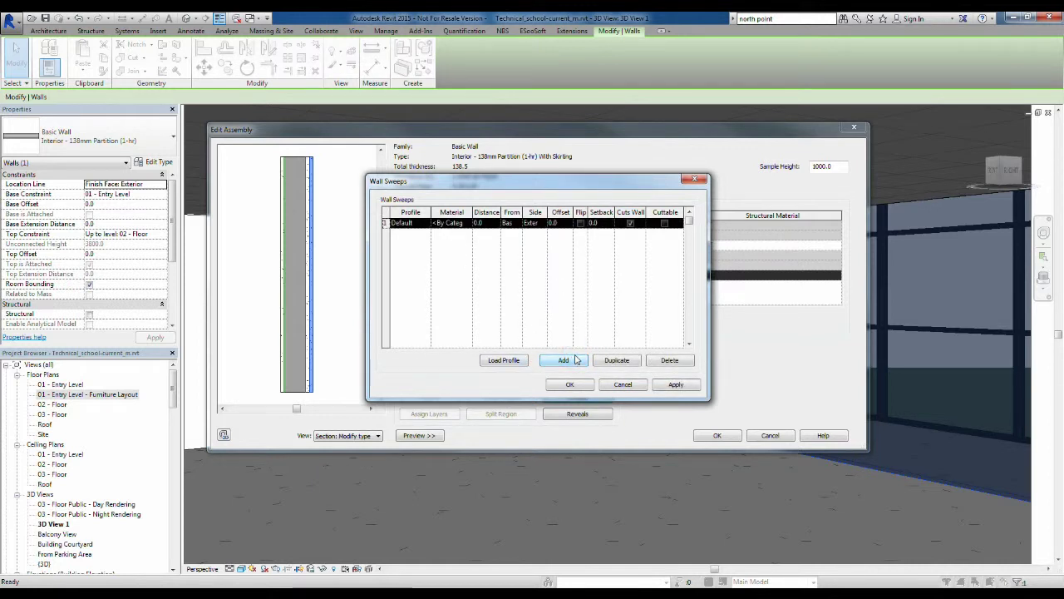
left_click(424, 223)
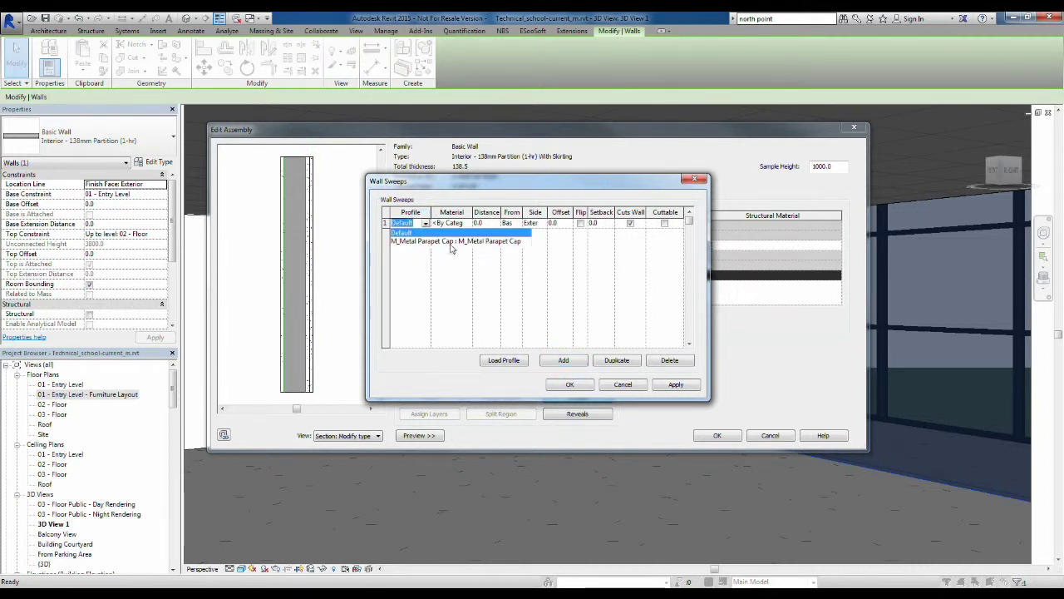
left_click(418, 254)
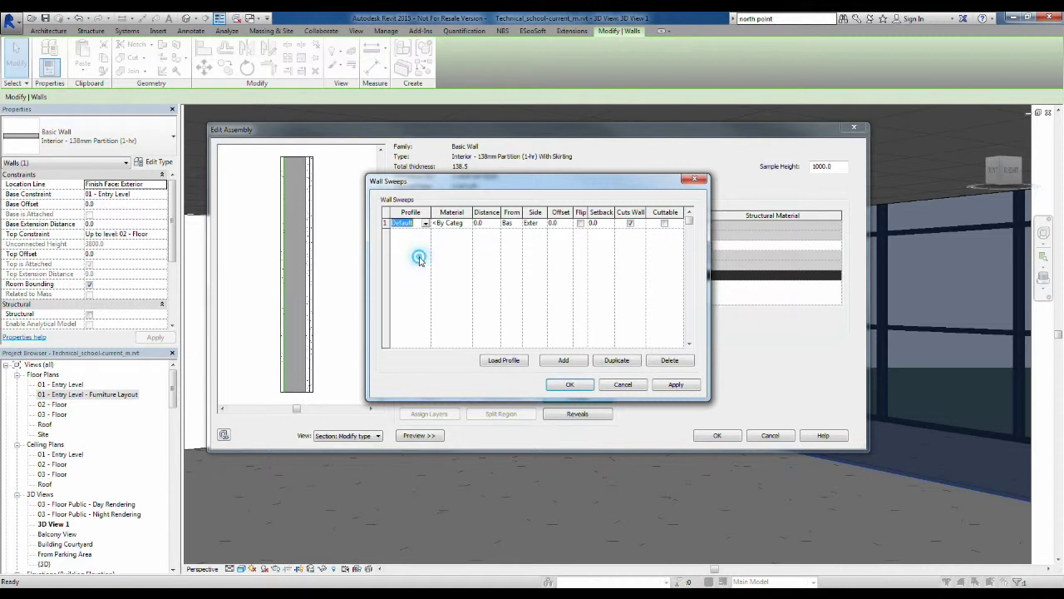
Load the Profiles_Ogee.rfa skirting profile from the UK library's Profiles, Second Fix Carpentry, Skirting folder.
left_click(508, 362)
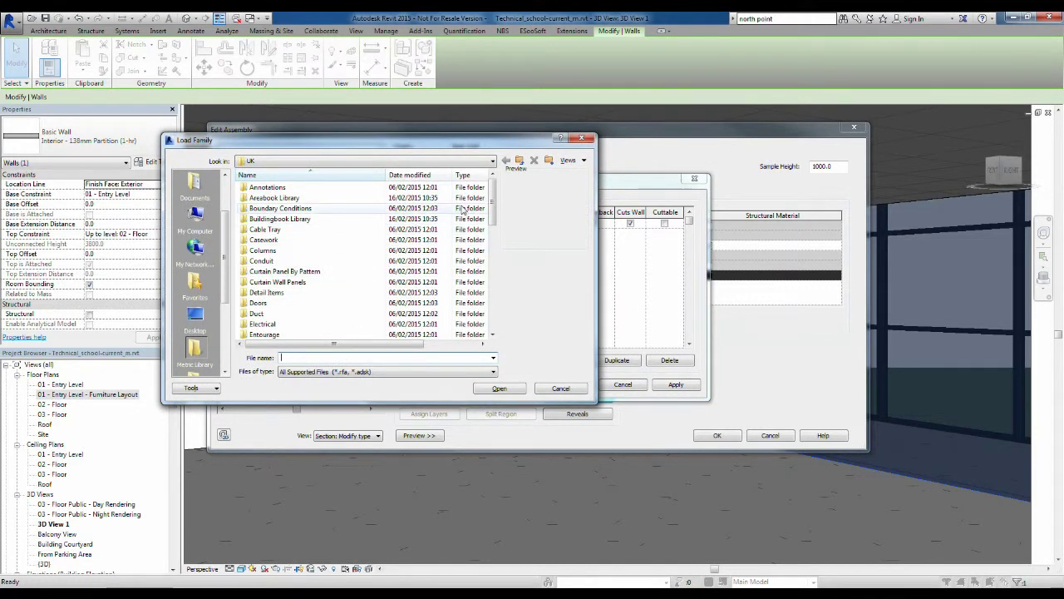
left_click_drag(496, 198, 508, 252)
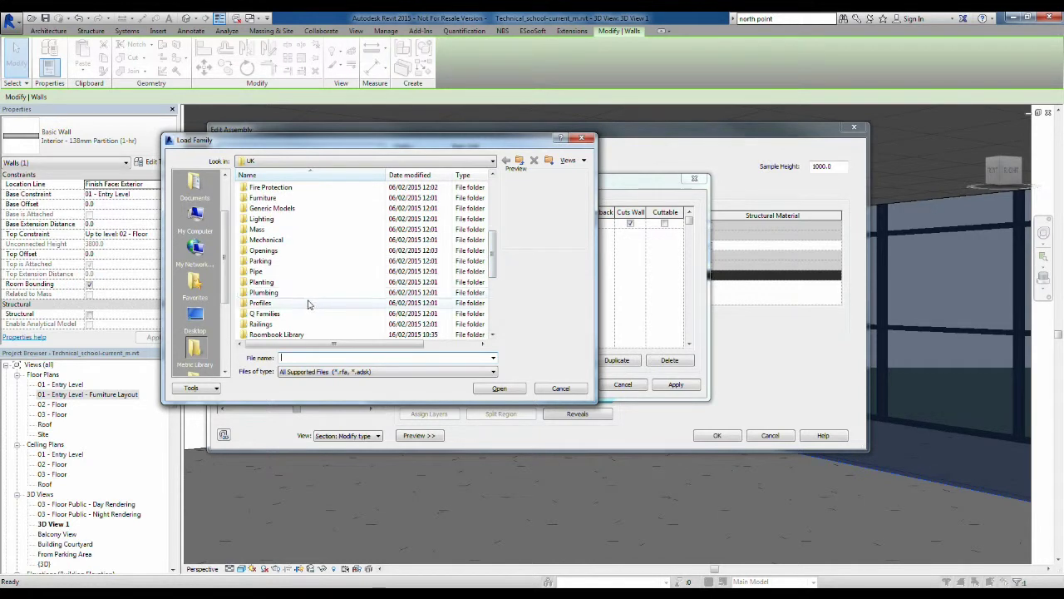
double_click(263, 305)
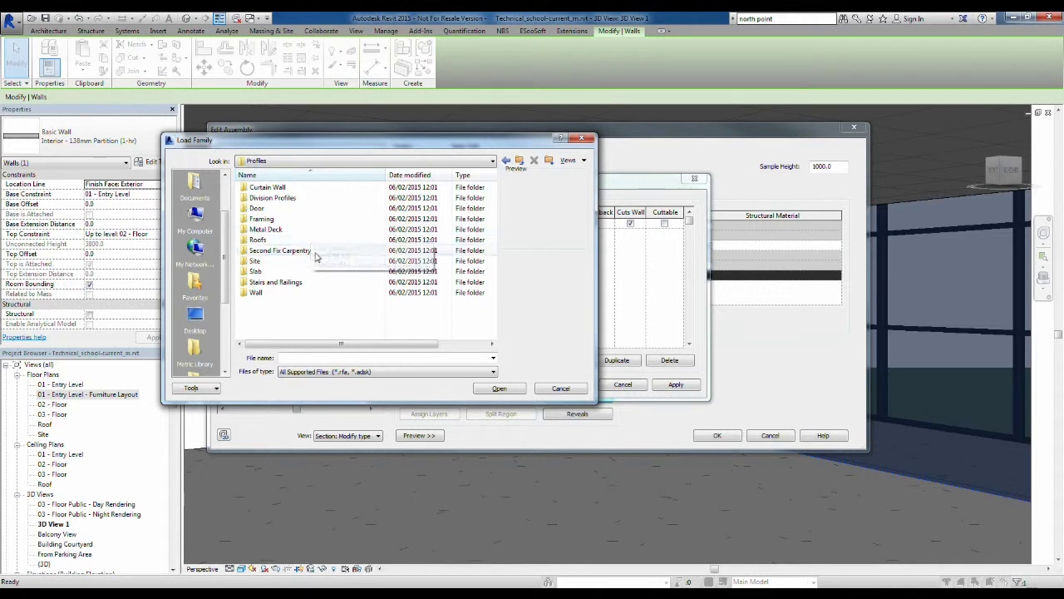
left_click(305, 316)
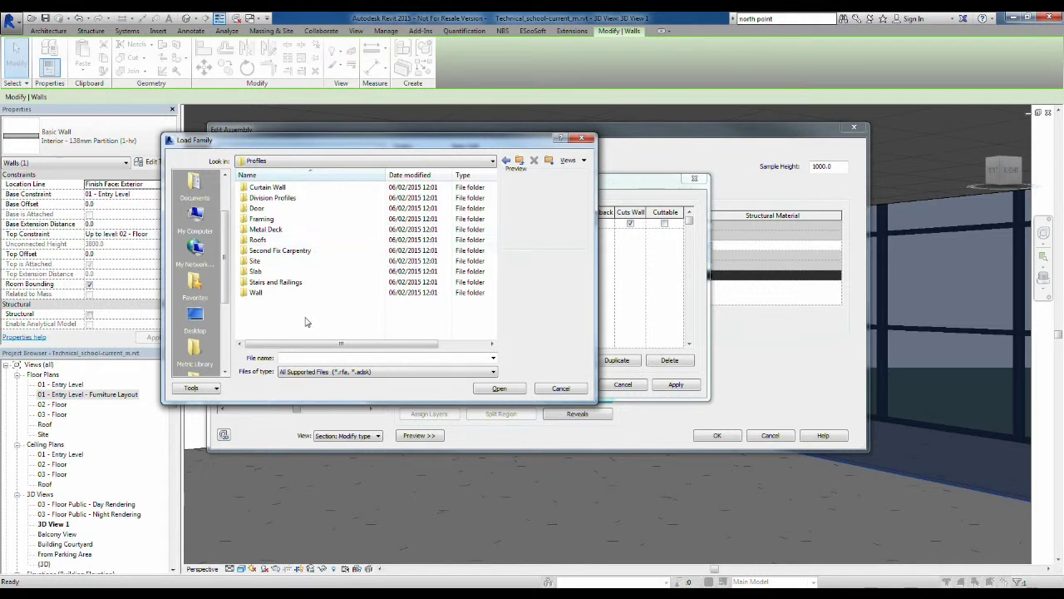
double_click(285, 250)
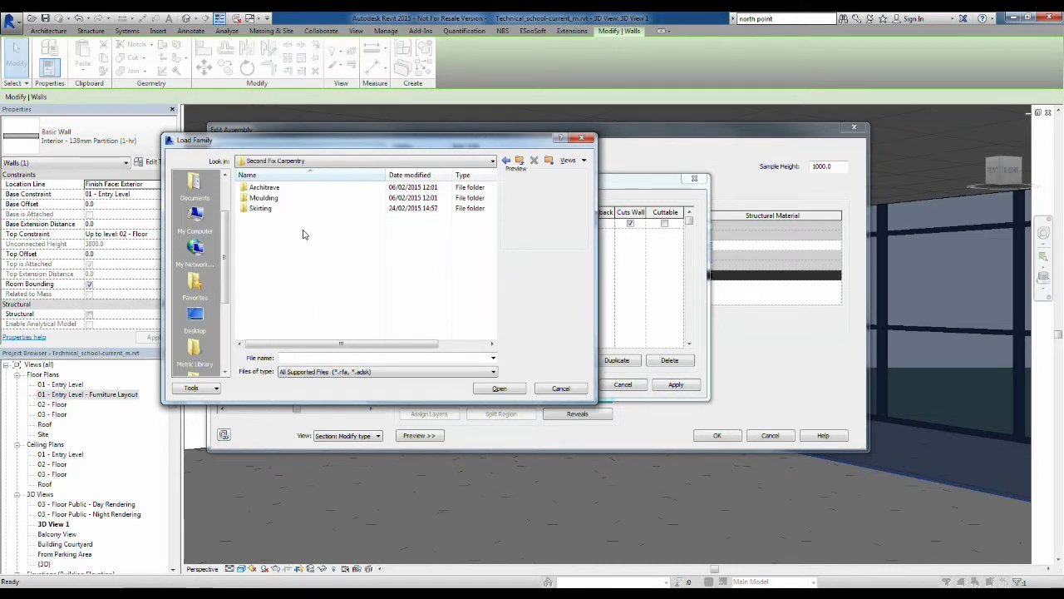
double_click(261, 208)
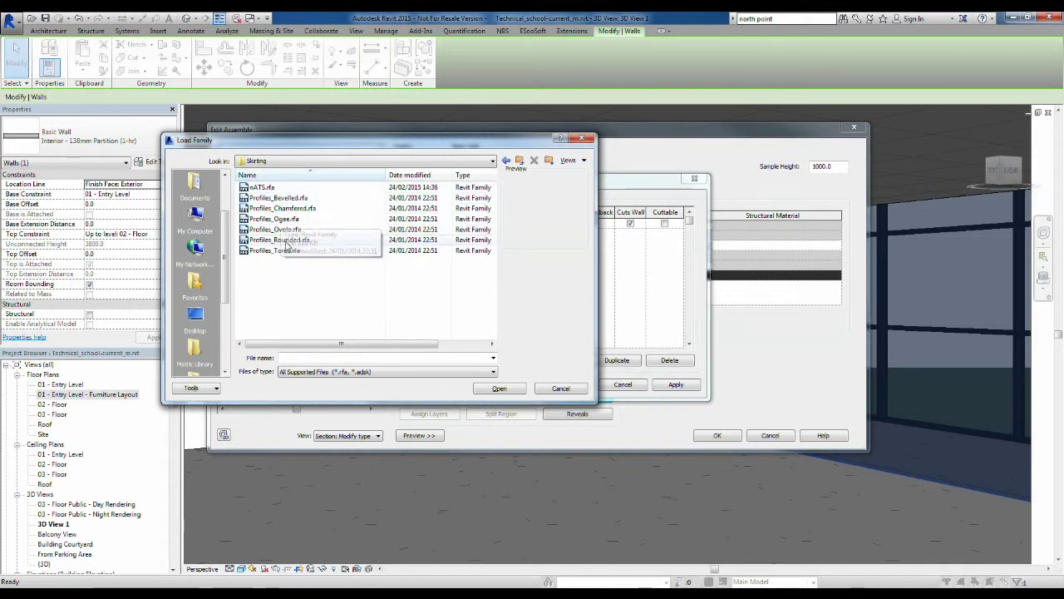
left_click(285, 219)
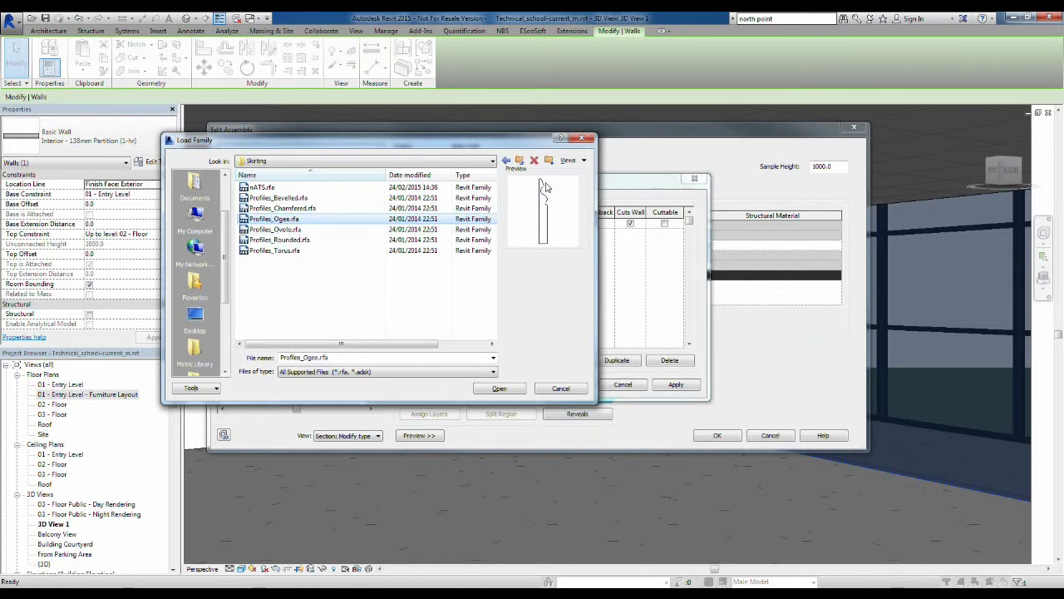
left_click(499, 388)
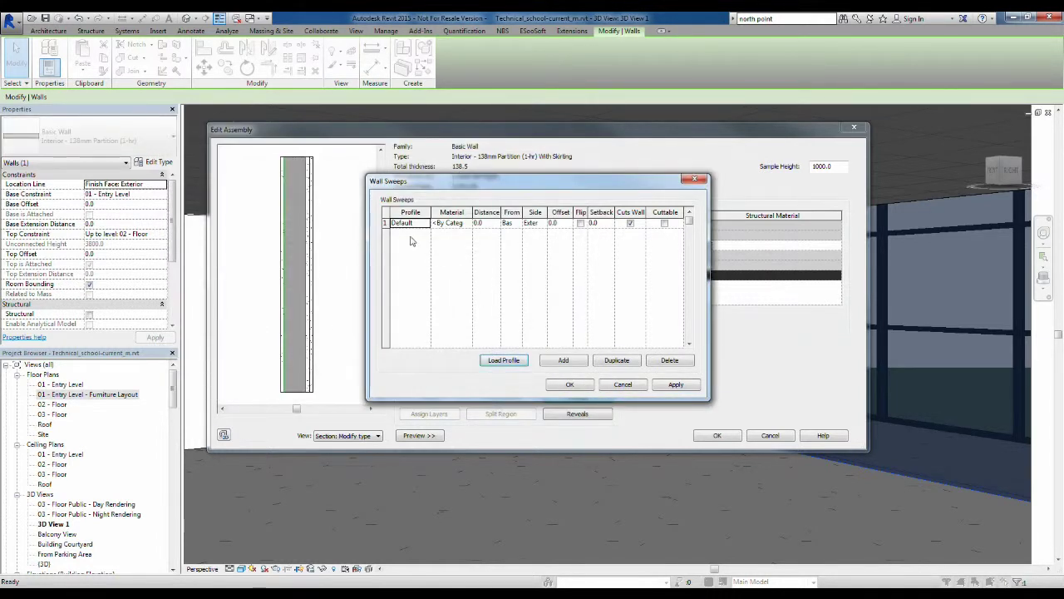
Assign one of the 18 mm thick Profiles_Ogee sizes as the sweep's profile.
left_click(424, 223)
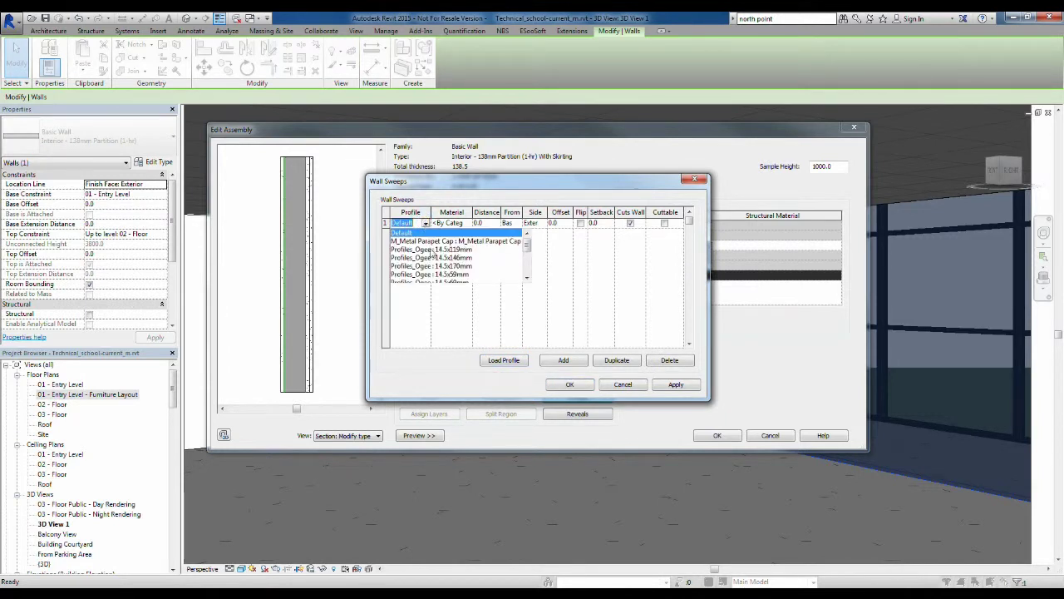
scroll(447, 260, "down", 4)
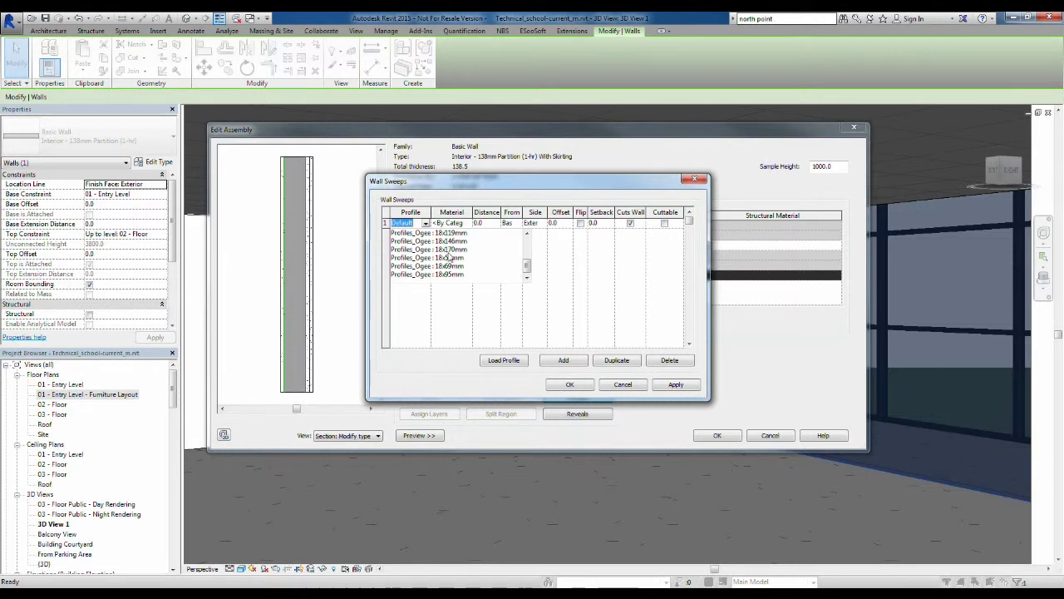
left_click(457, 257)
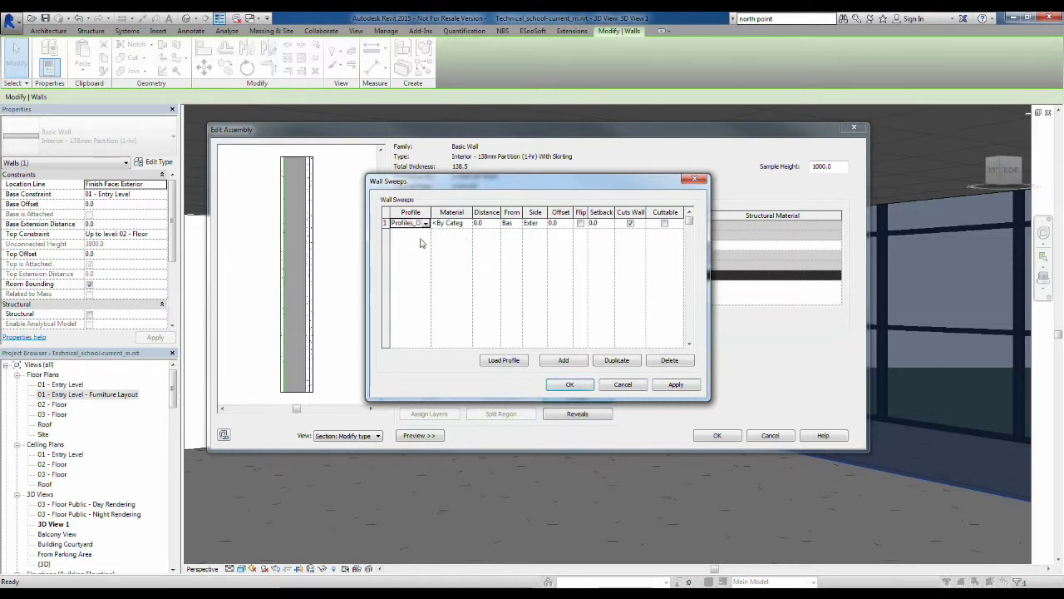
Try to assign a wood material to the sweep by searching the material library for wood and reviewing Wood (Oak).
left_click(453, 224)
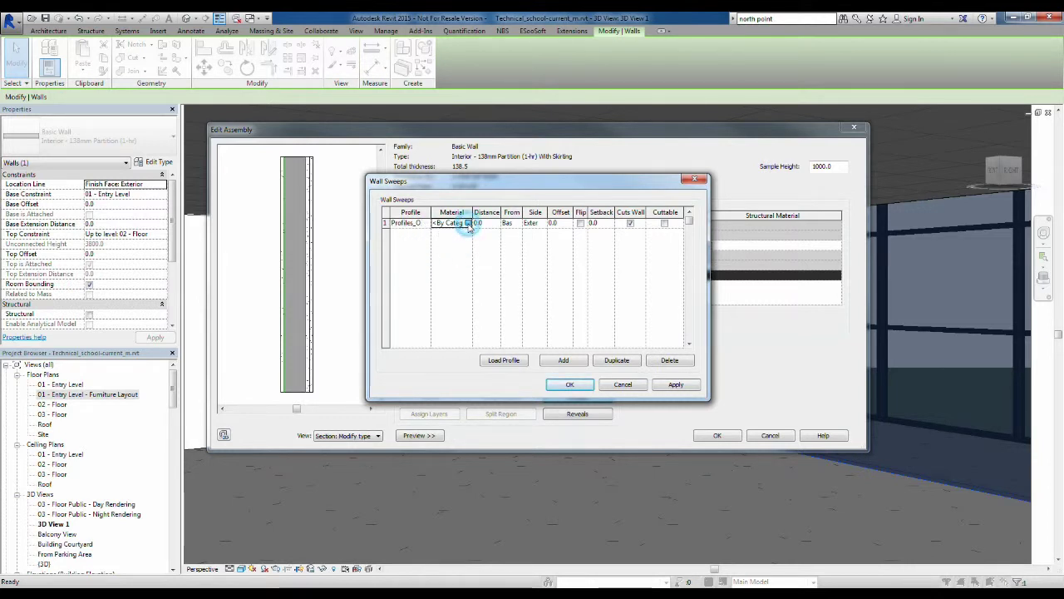
left_click(468, 225)
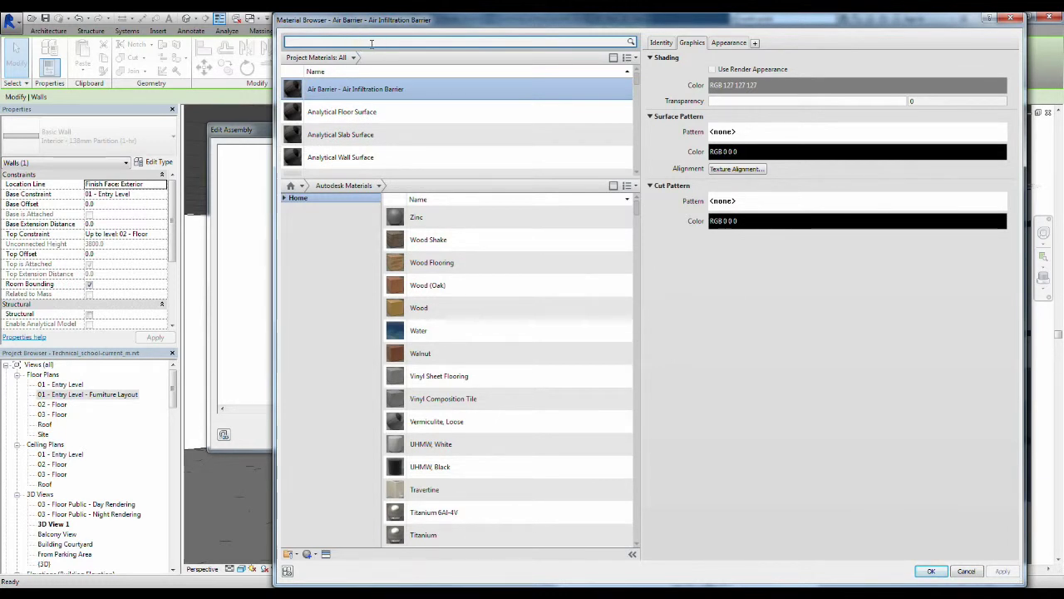
type("w")
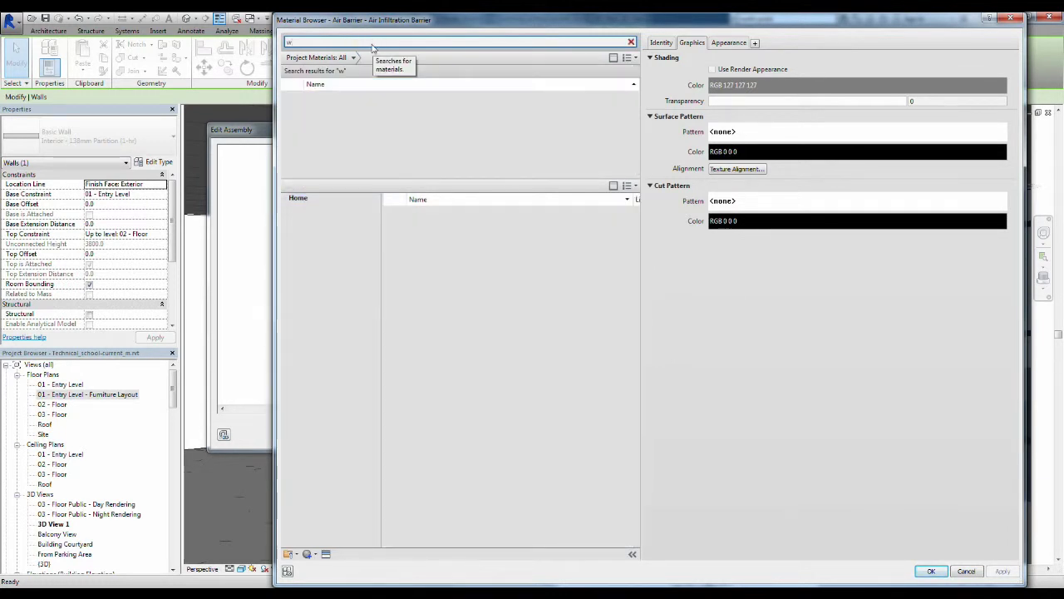
type("ood")
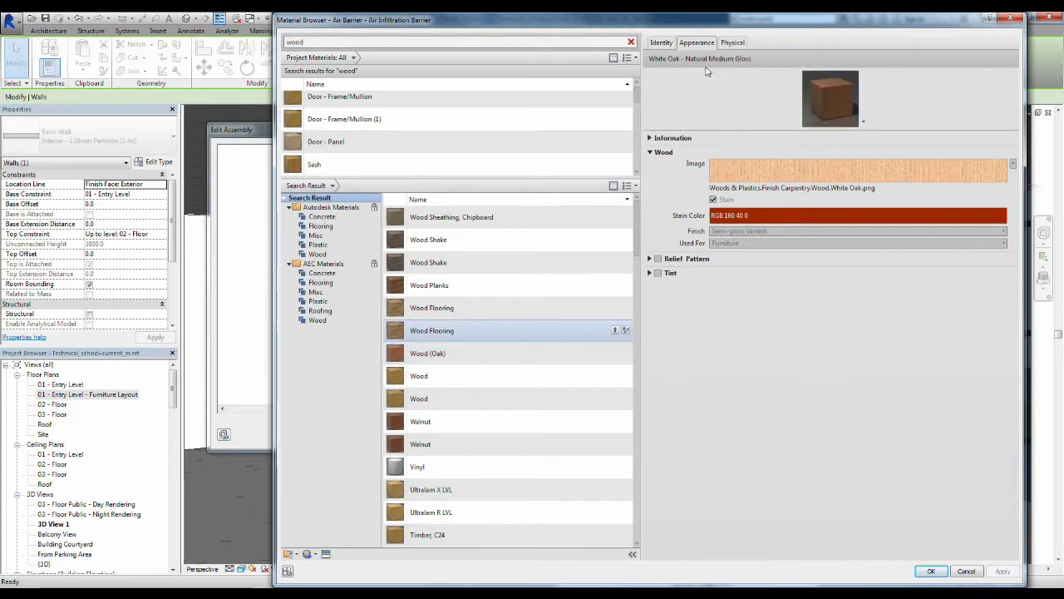
left_click(662, 43)
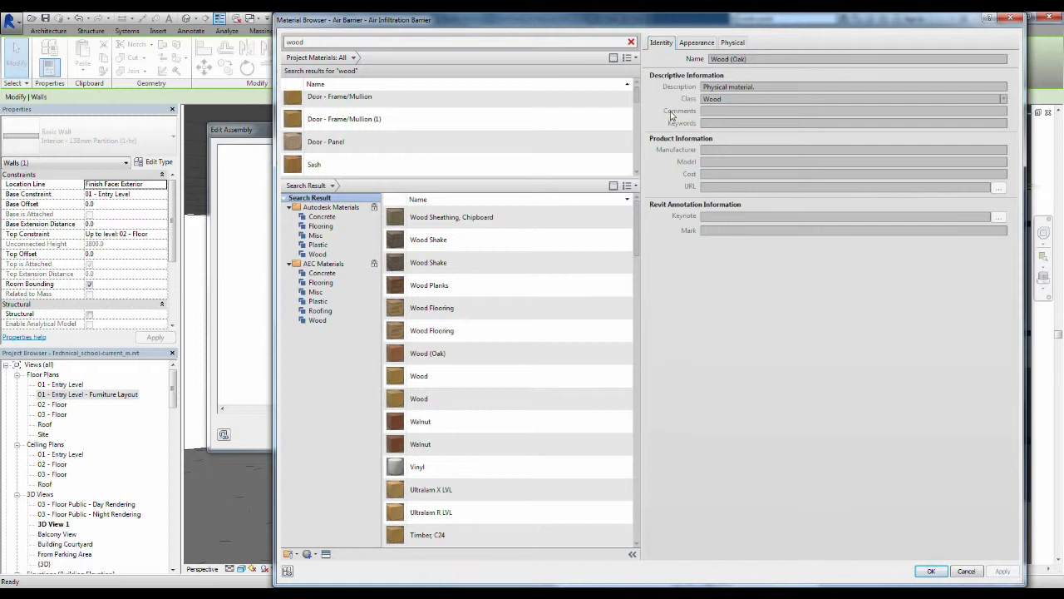
left_click(697, 42)
left_click(931, 570)
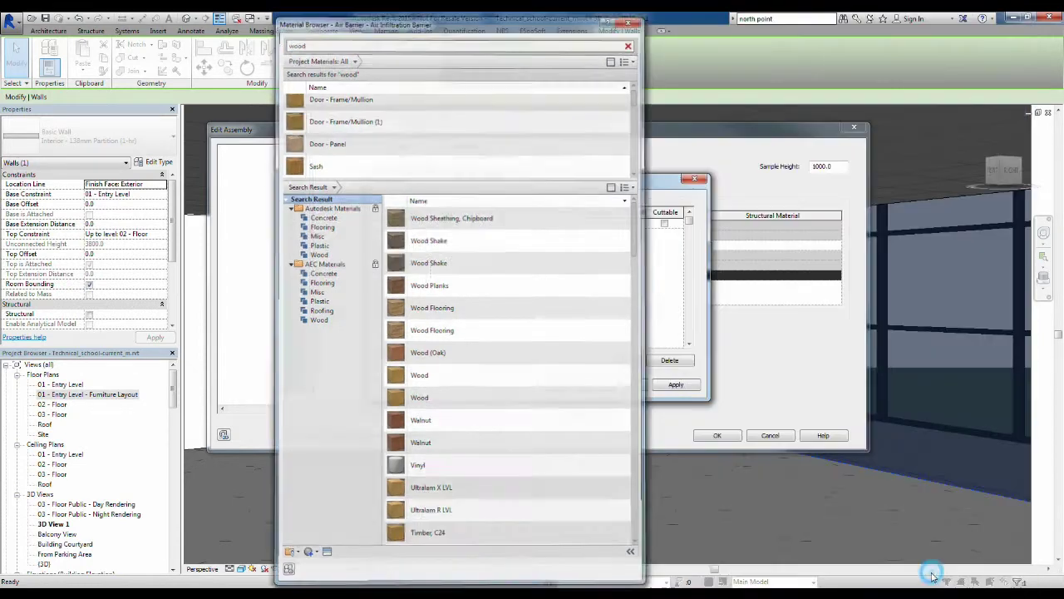
Search the project materials for wood and assign Wood - Timber to the sweep, with its render appearance used for shading.
left_click(467, 224)
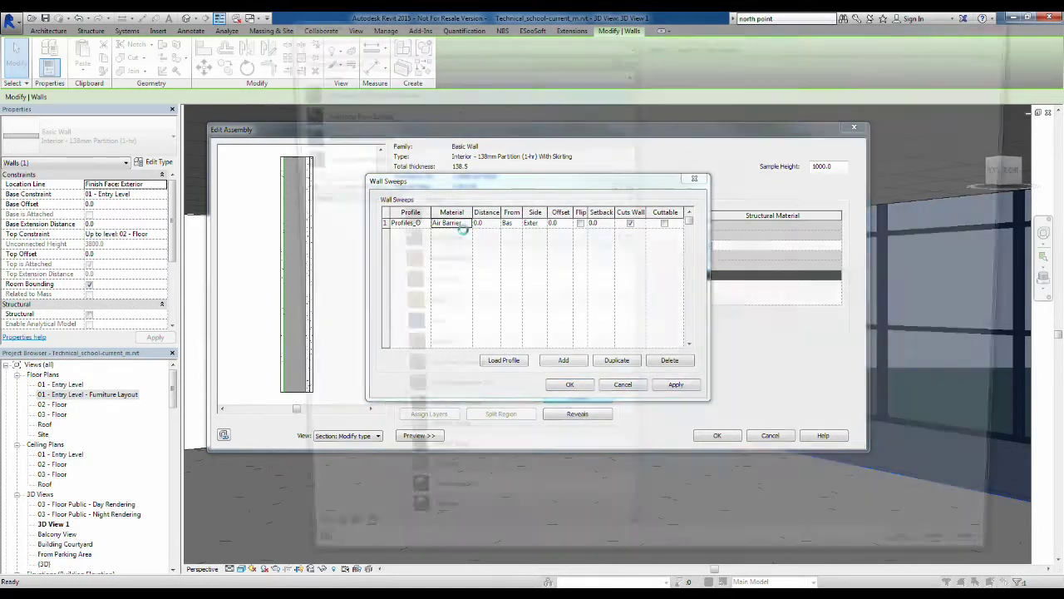
scroll(499, 125, "down", 1)
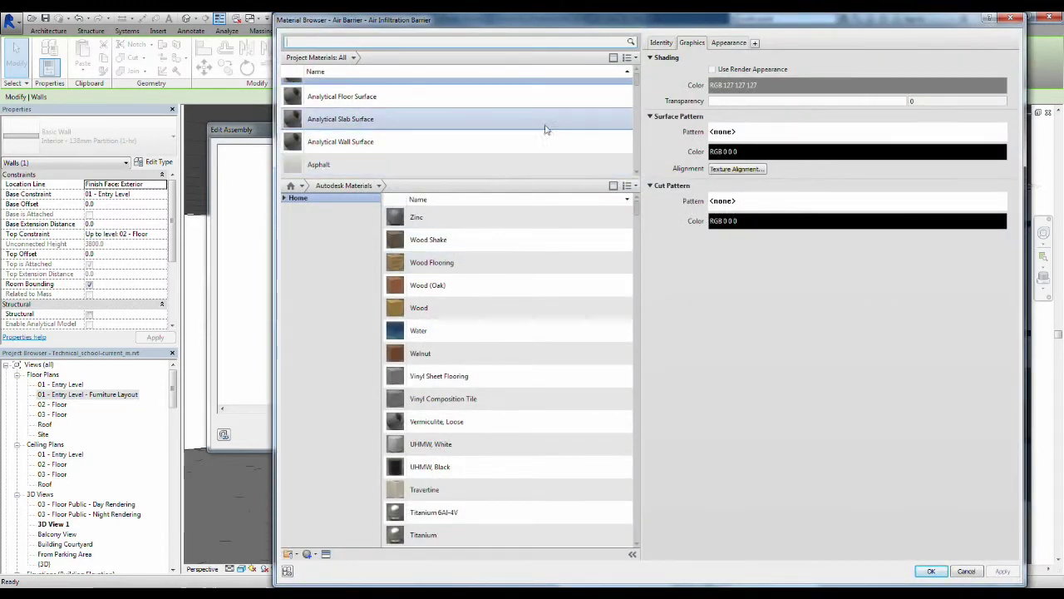
scroll(546, 129, "up", 1)
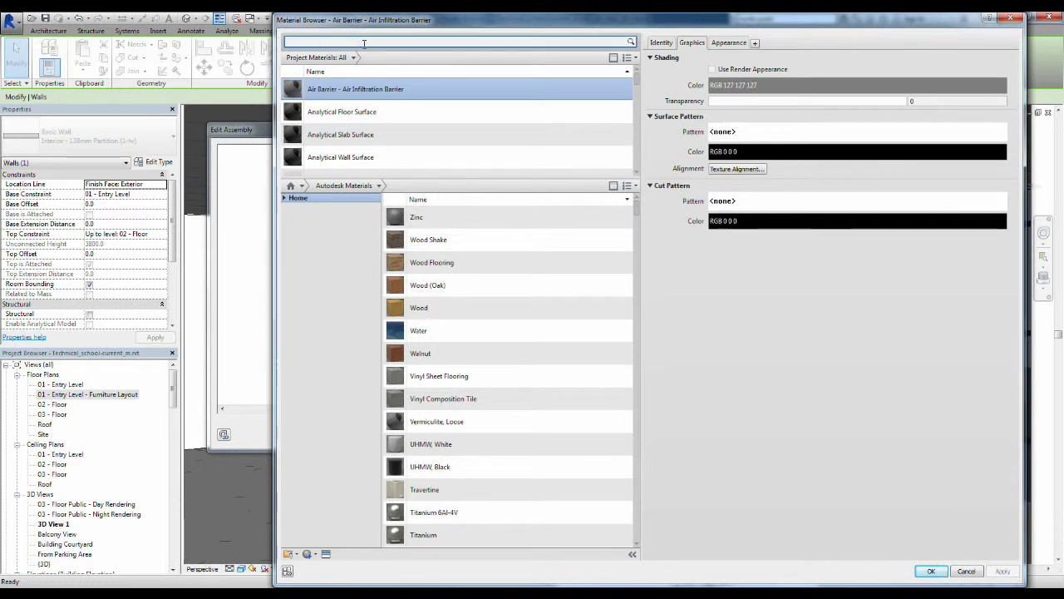
type("wood")
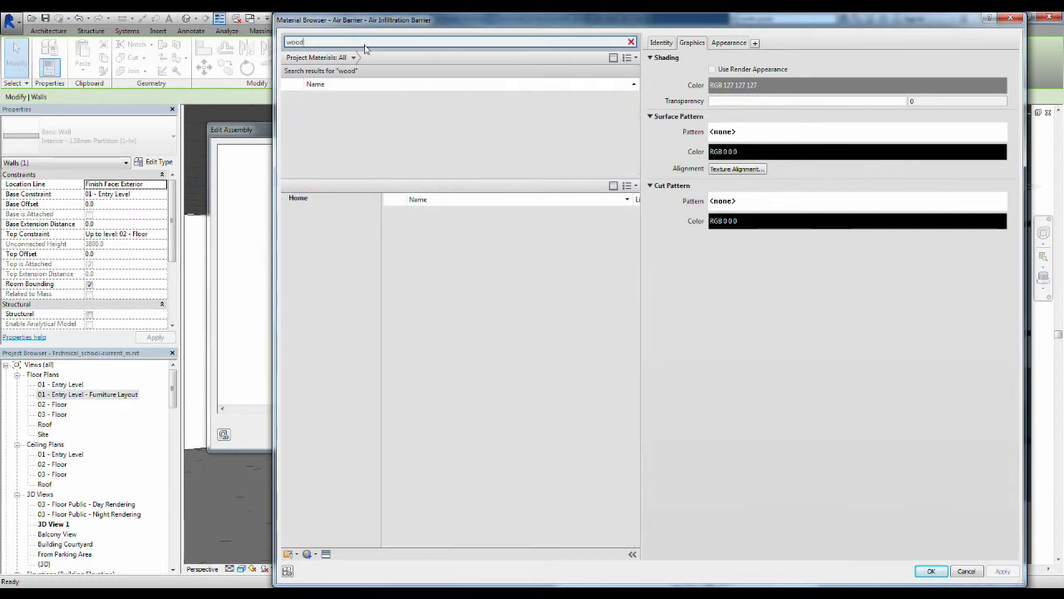
scroll(399, 133, "down", 3)
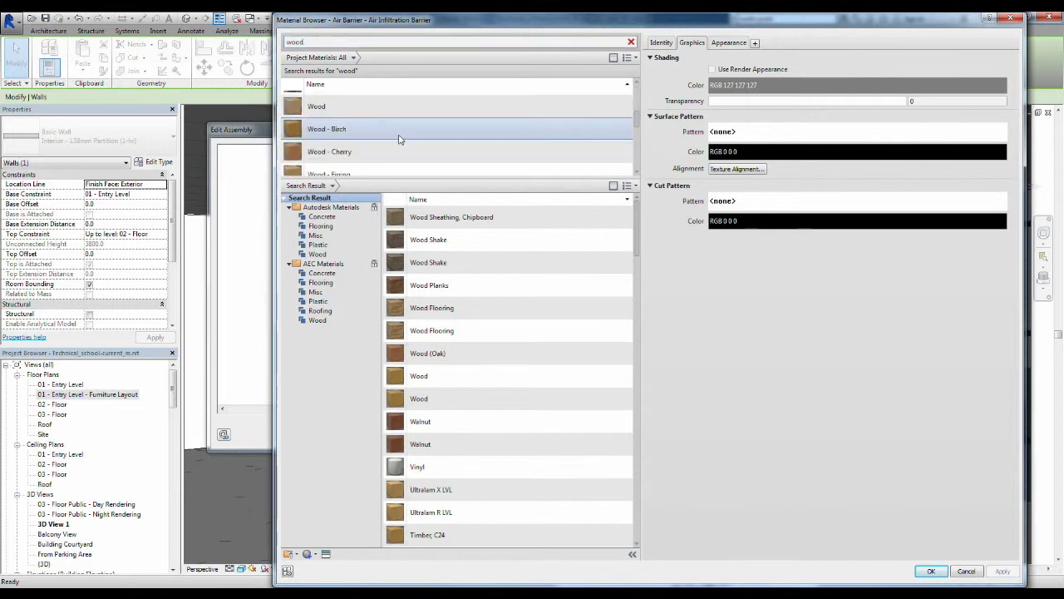
scroll(380, 140, "down", 1)
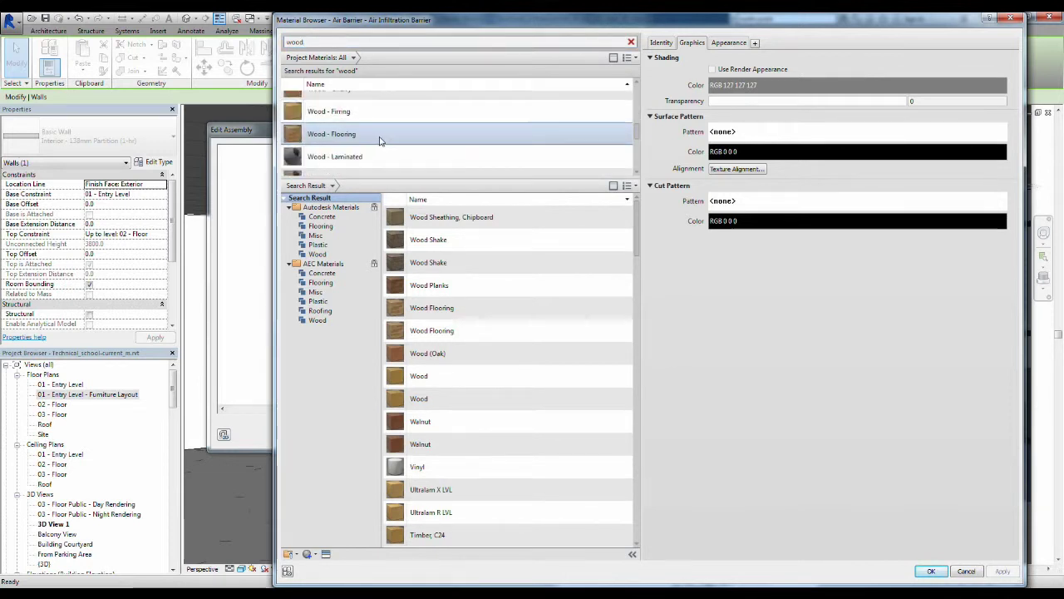
scroll(380, 140, "down", 3)
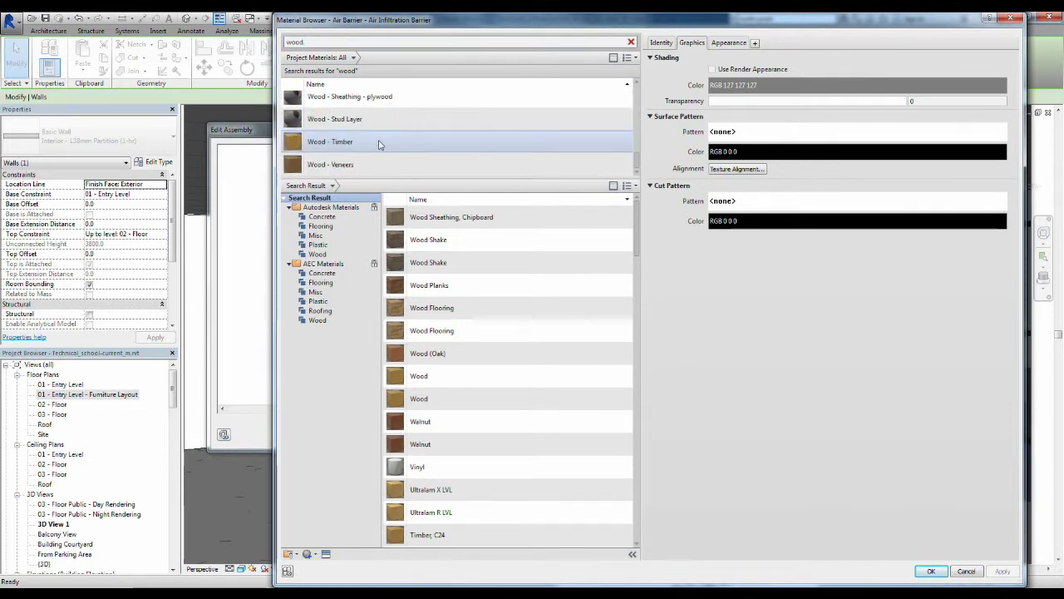
left_click(384, 146)
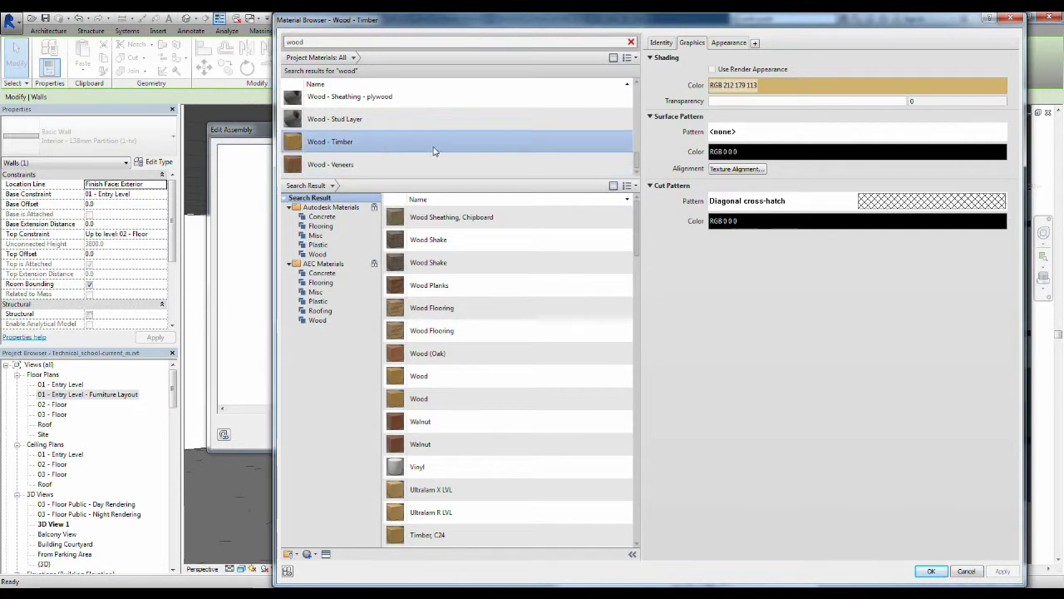
left_click(713, 69)
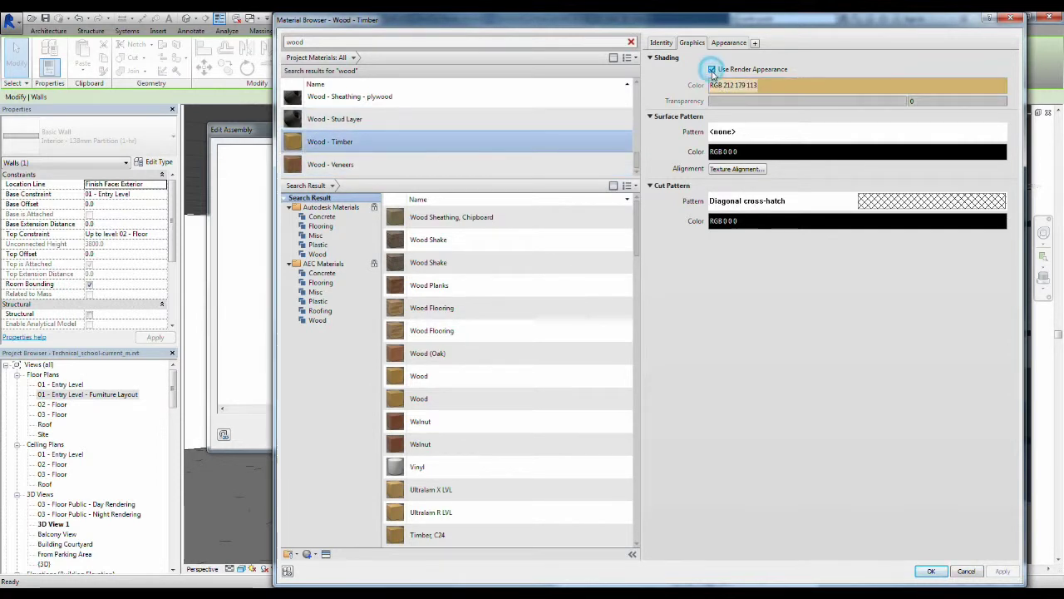
left_click(931, 571)
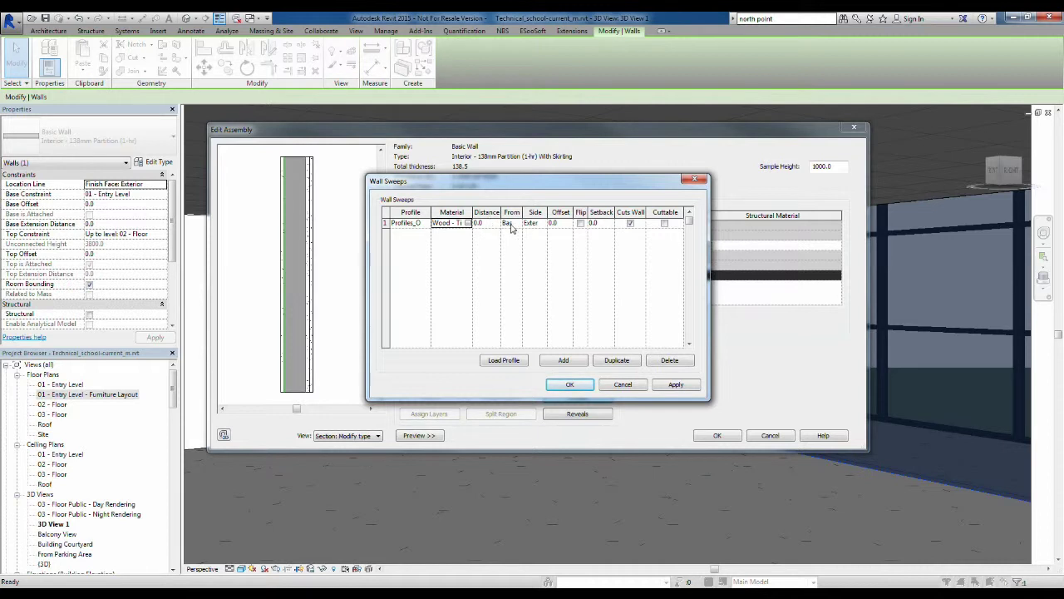
Place the sweep on the interior side of the wall, measured from the base, and make it cuttable.
left_click(511, 225)
left_click(518, 224)
left_click(478, 246)
left_click(538, 223)
left_click(542, 224)
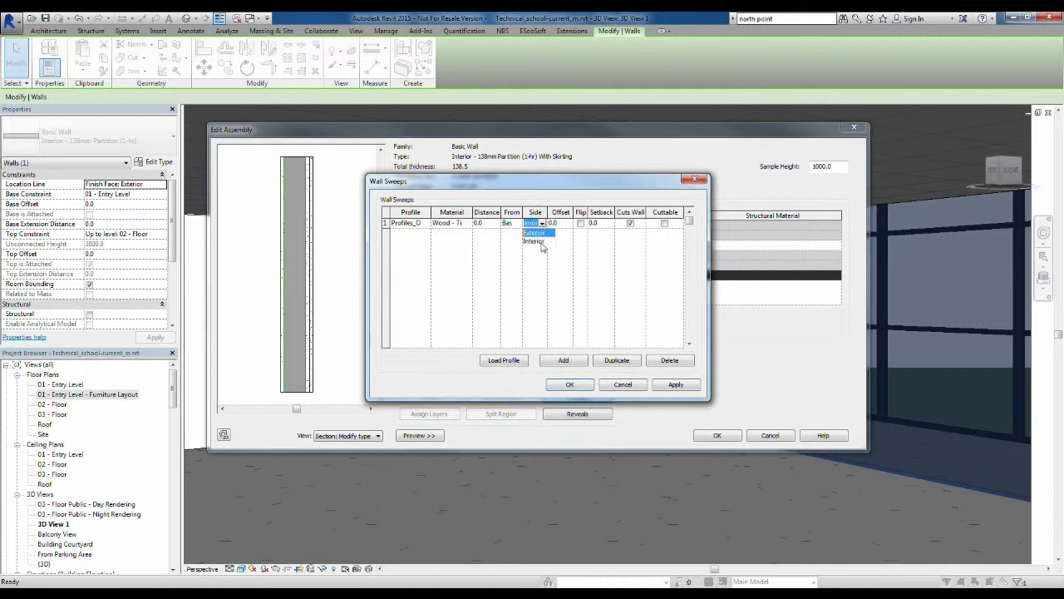
left_click(536, 241)
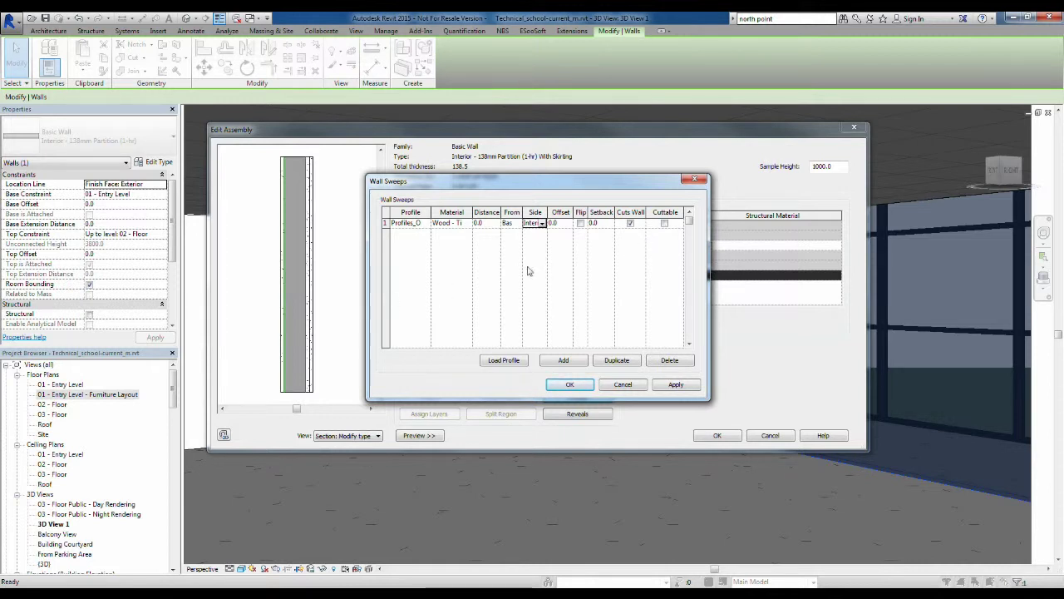
left_click(665, 224)
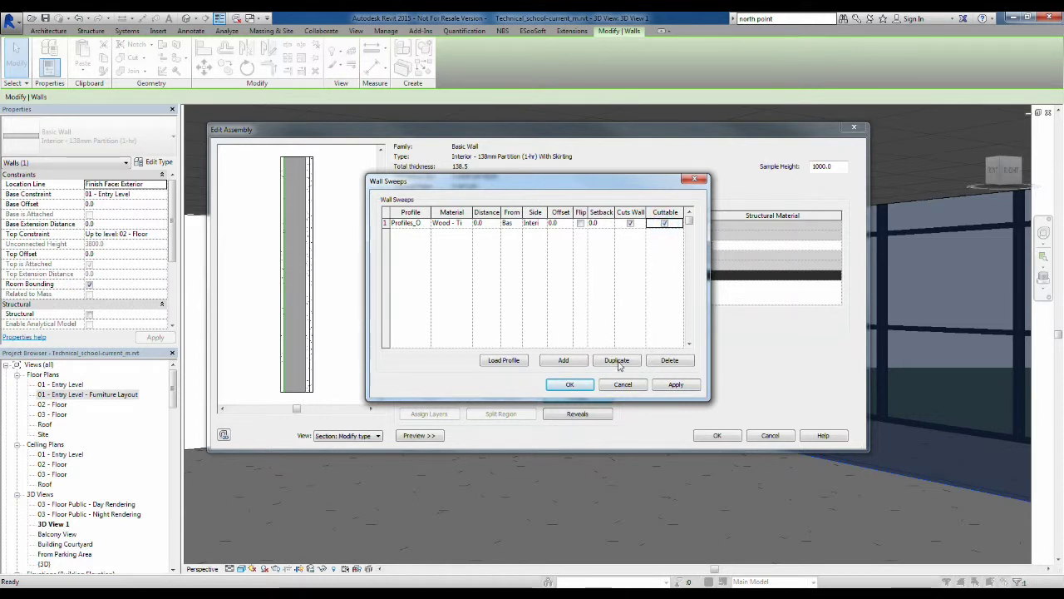
Apply the skirting sweep and accept the changes to the wall assembly and wall type.
left_click(675, 385)
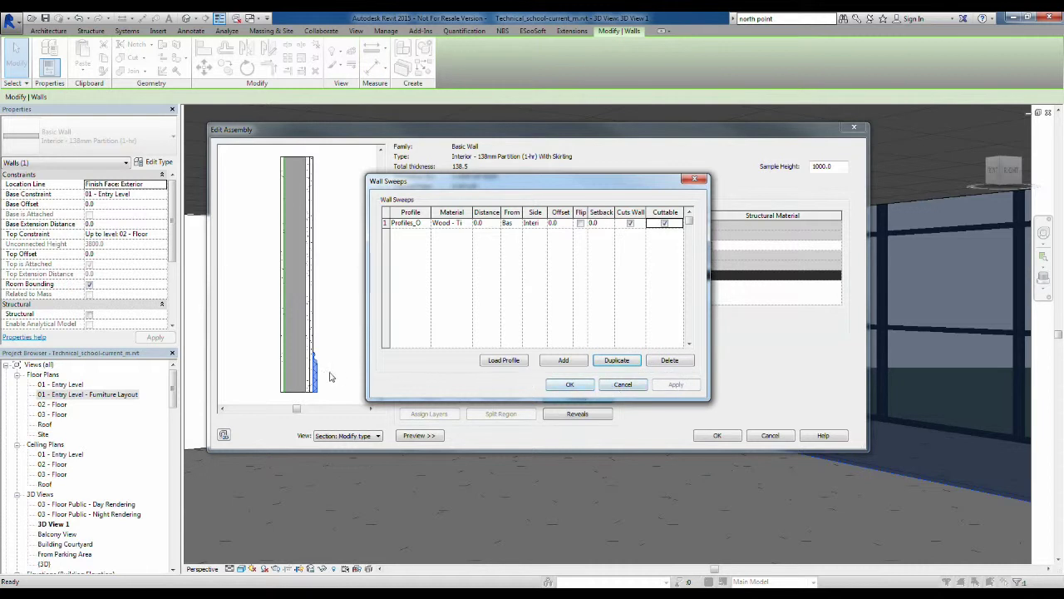
left_click(570, 384)
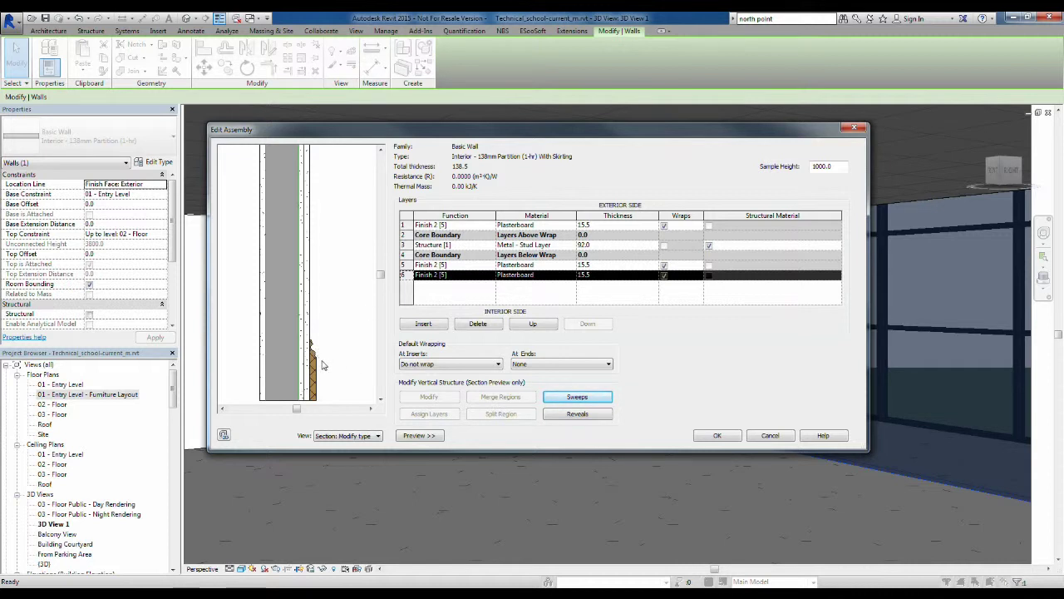
left_click(716, 436)
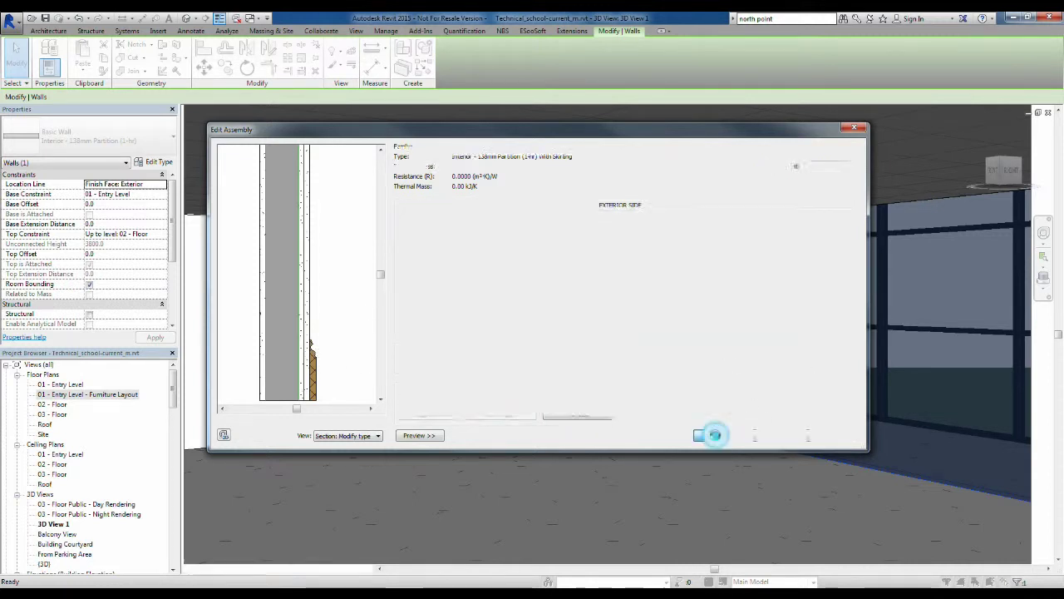
left_click(725, 435)
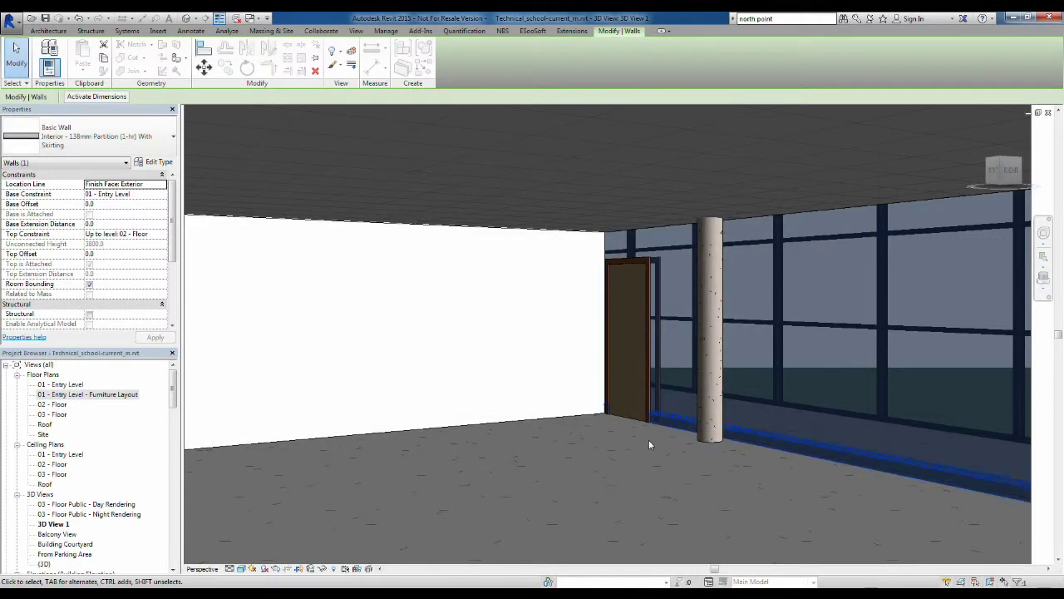
key("Escape")
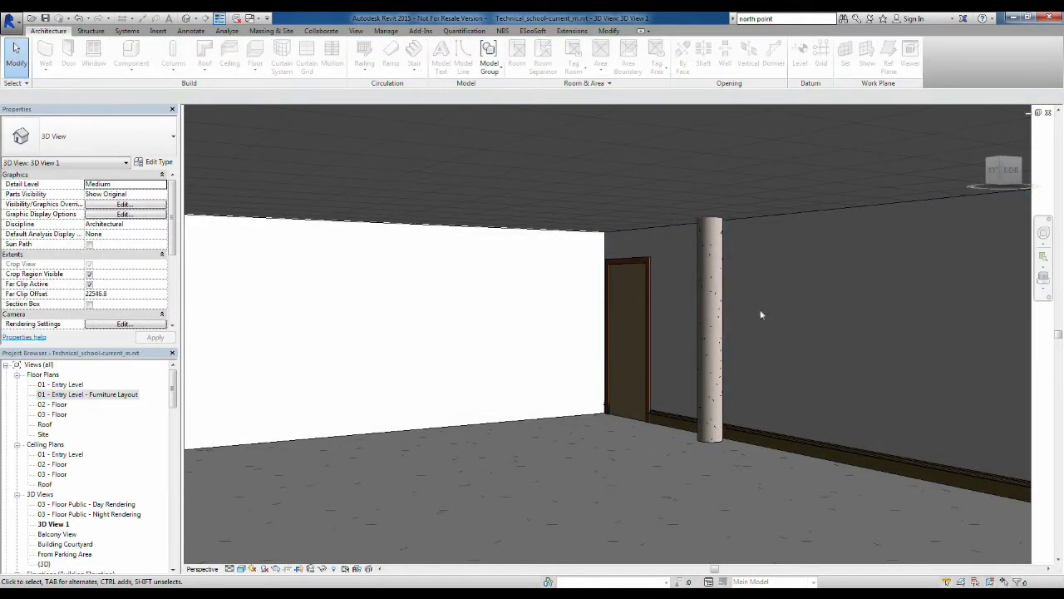
Examine the skirting along the partition wall, behind the column and on both sides of the door opening.
scroll(811, 485, "up", 5)
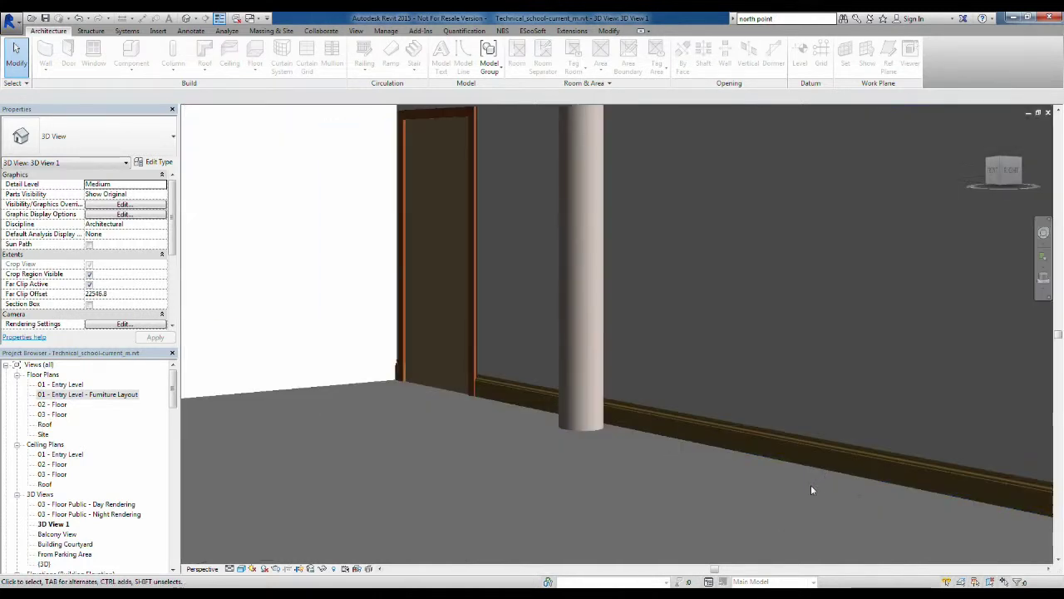
scroll(793, 488, "down", 2)
scroll(794, 488, "down", 3)
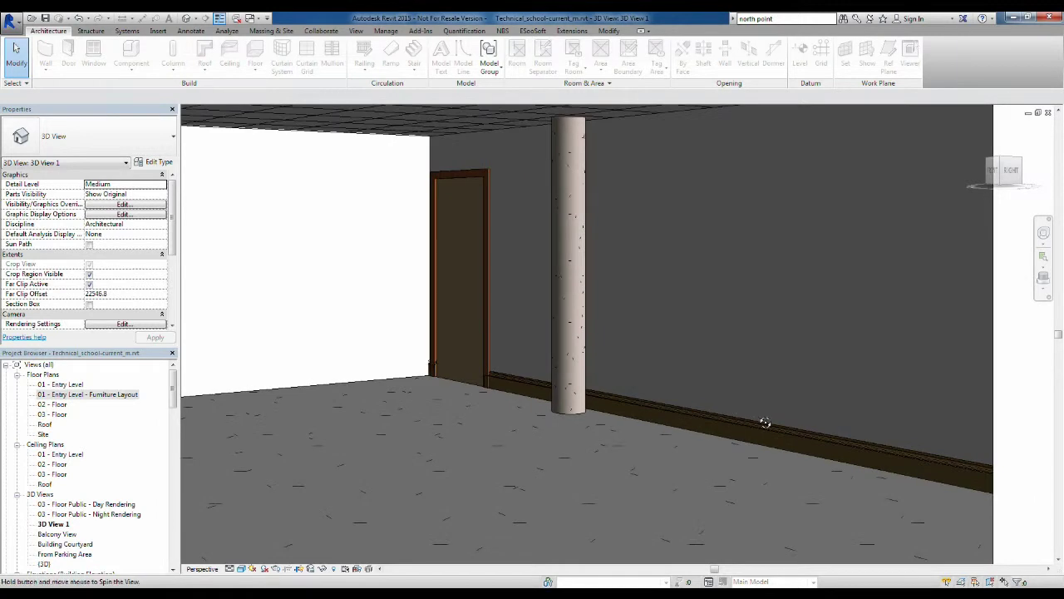
mouse_move(809, 422)
middle_mouse_down("shift")
mouse_move(878, 421)
mouse_move(744, 435)
mouse_move(791, 433)
middle_mouse_up("shift")
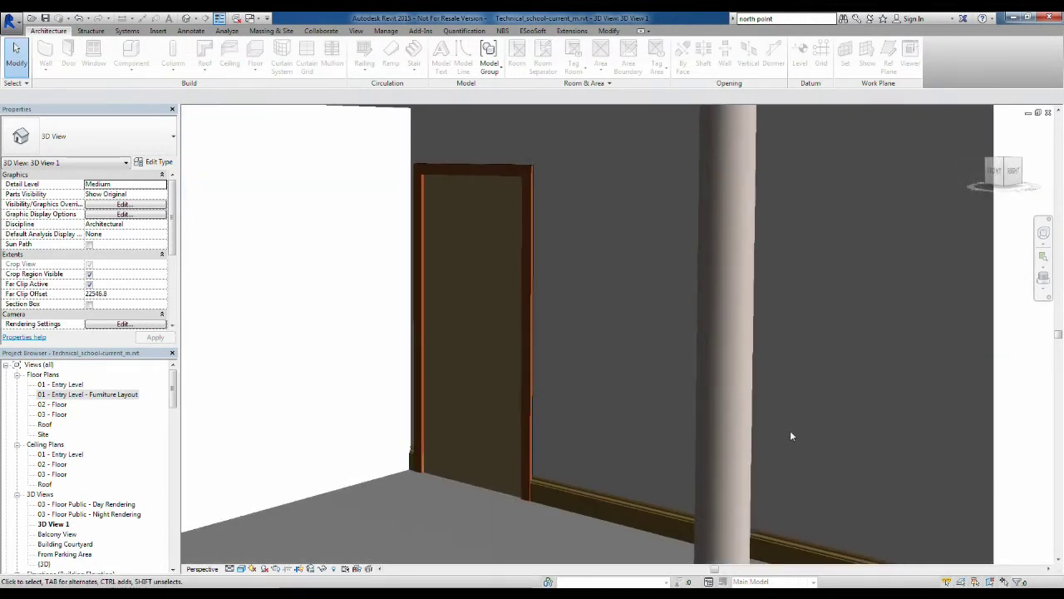
left_click(1044, 234)
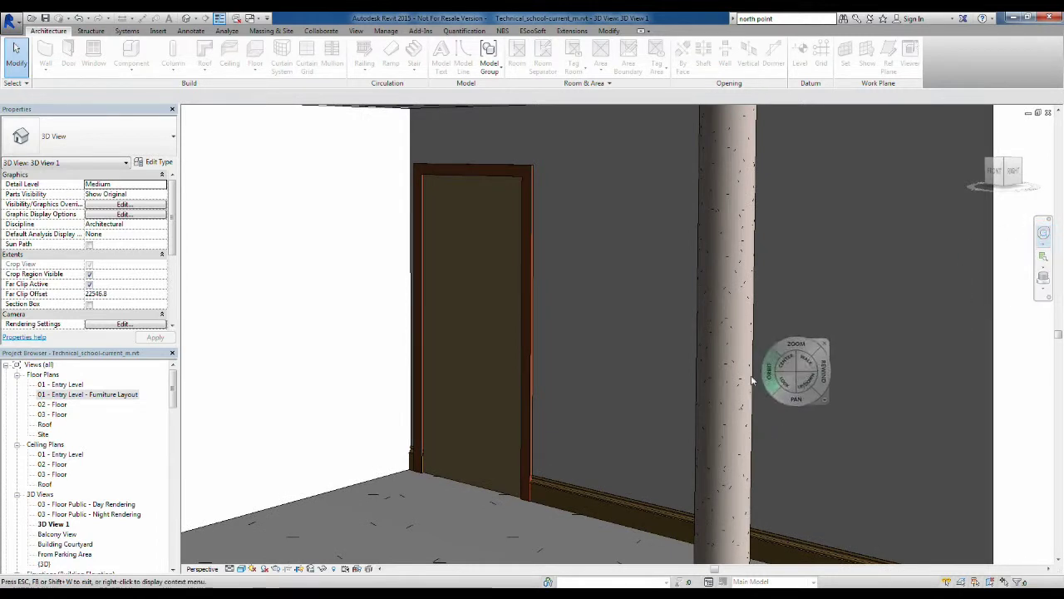
left_click_drag(713, 384, 956, 389)
left_click_drag(720, 386, 991, 384)
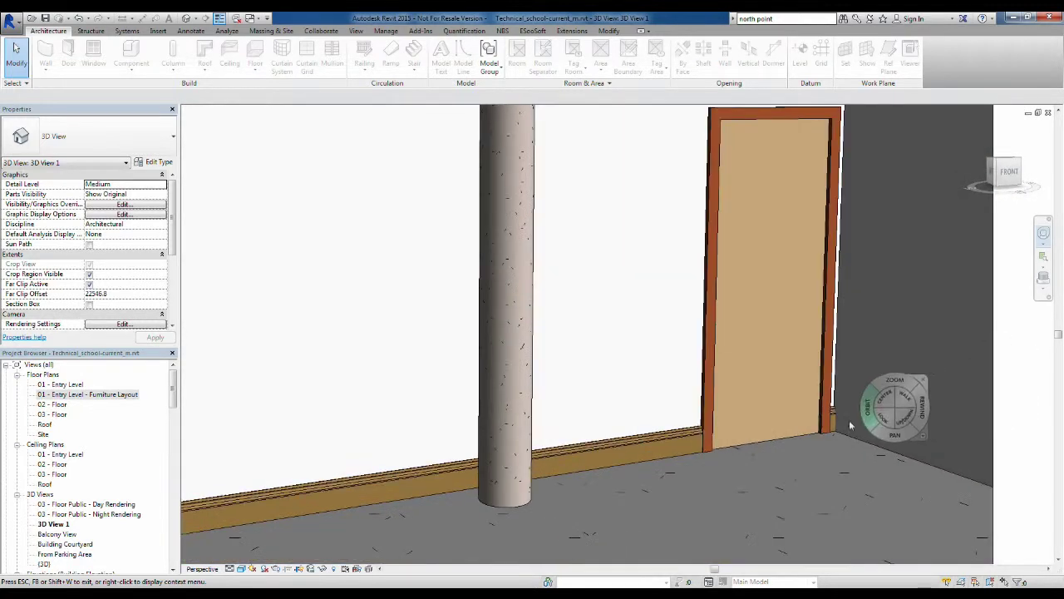
scroll(828, 424, "up", 1)
scroll(828, 425, "up", 2)
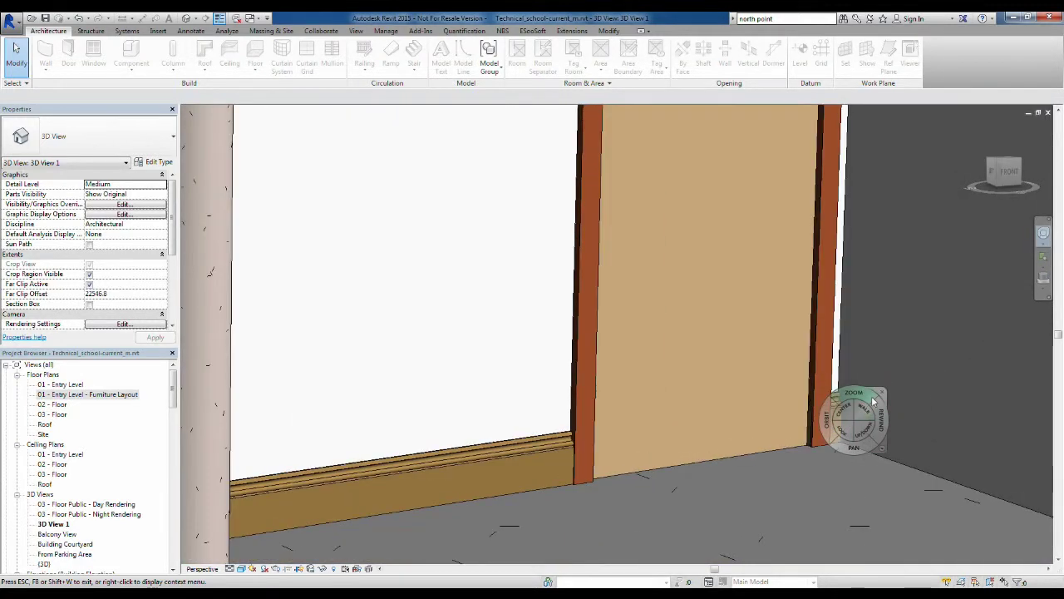
left_click(879, 398)
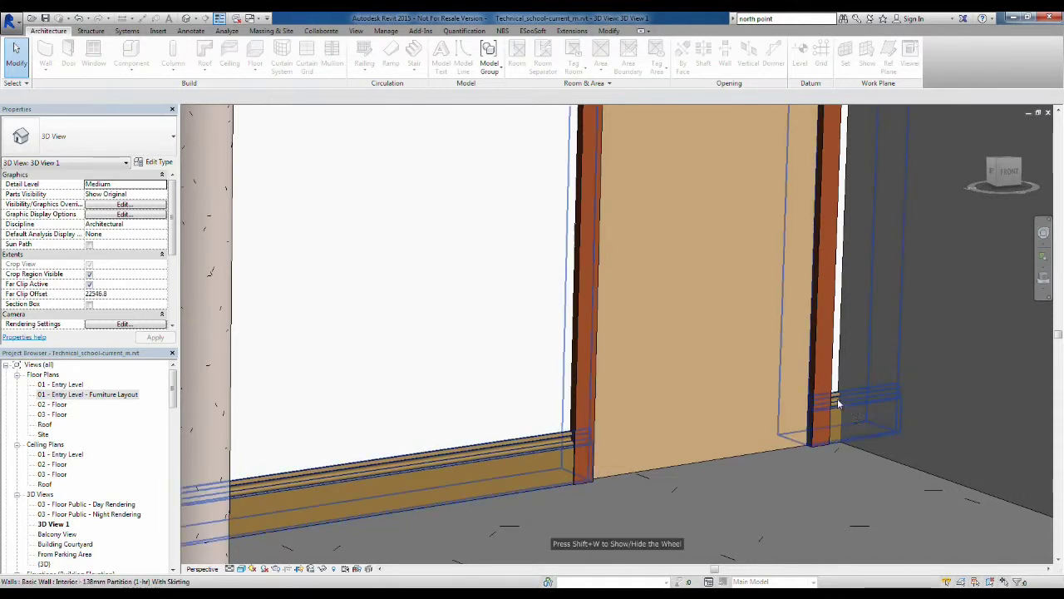
Change the adjoining wall beside the door to Interior - 138mm Partition (1-hr) With Skirting and inspect the skirting's corner junction.
left_click(940, 474)
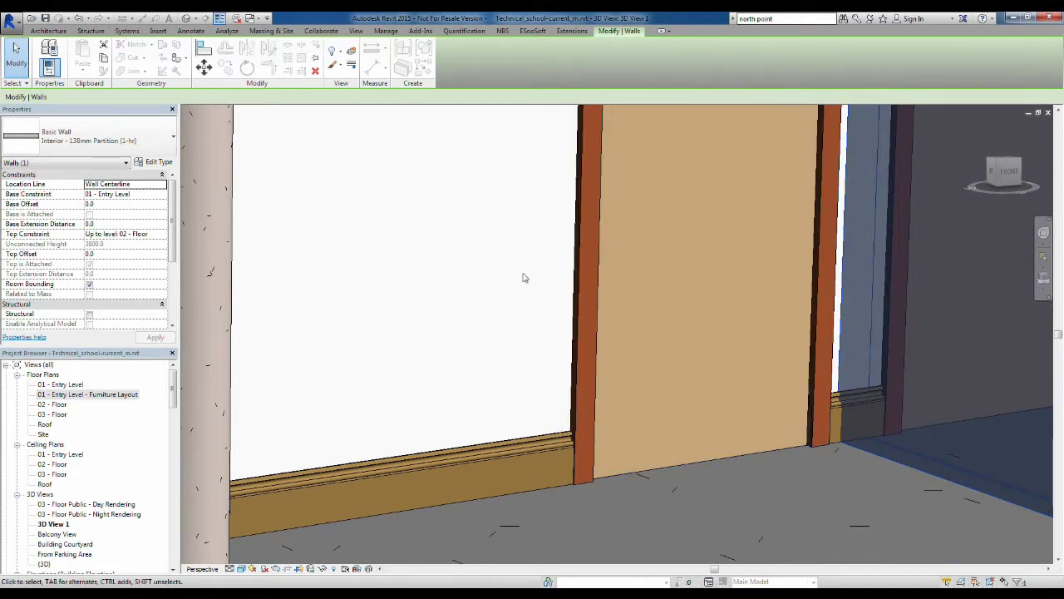
left_click(133, 138)
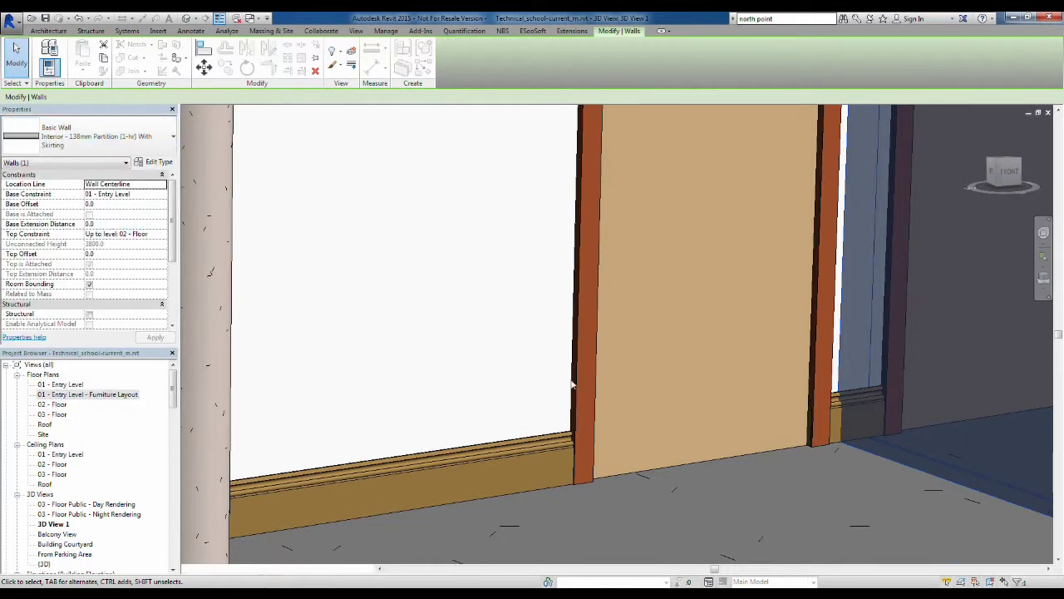
left_click(845, 473)
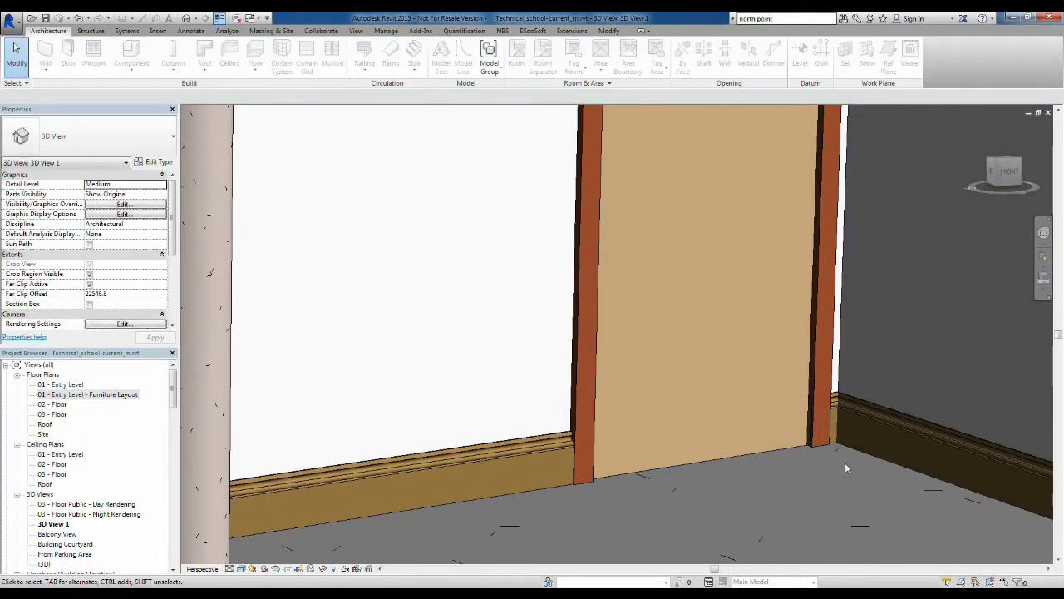
scroll(857, 401, "up", 8)
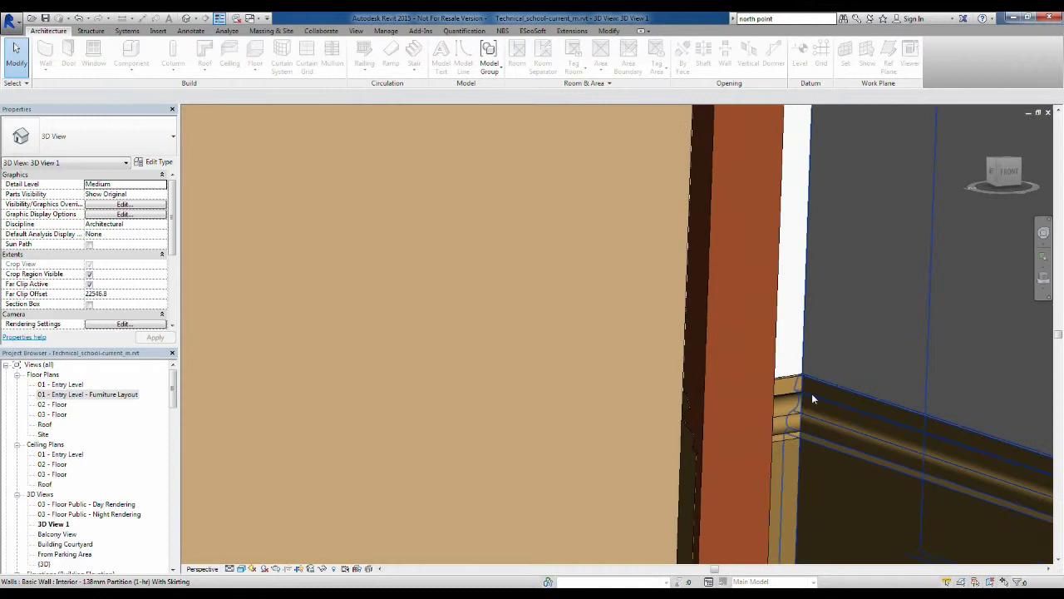
scroll(800, 366, "up", 2)
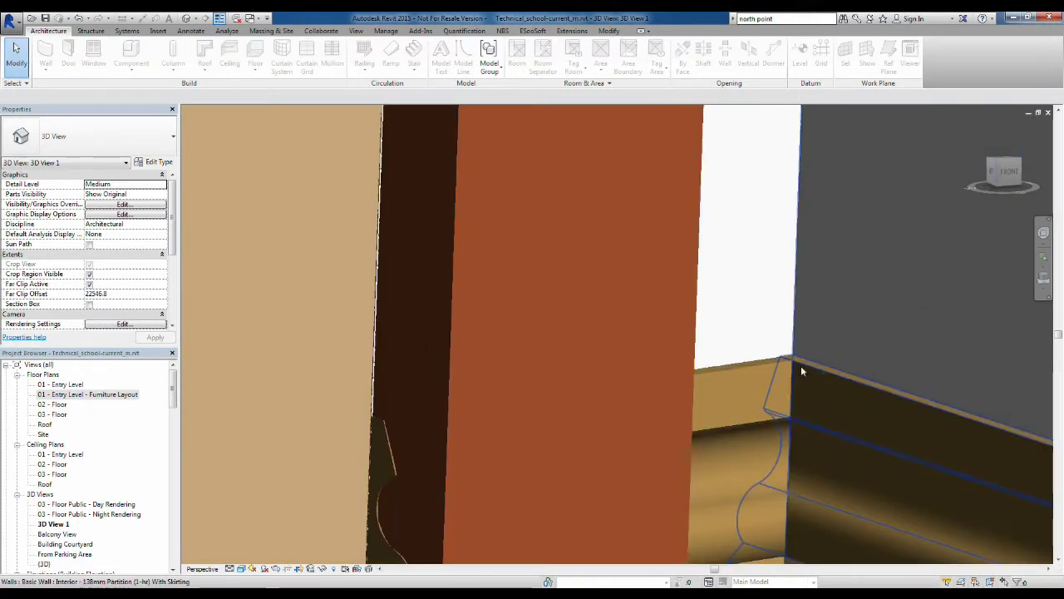
scroll(808, 380, "down", 8)
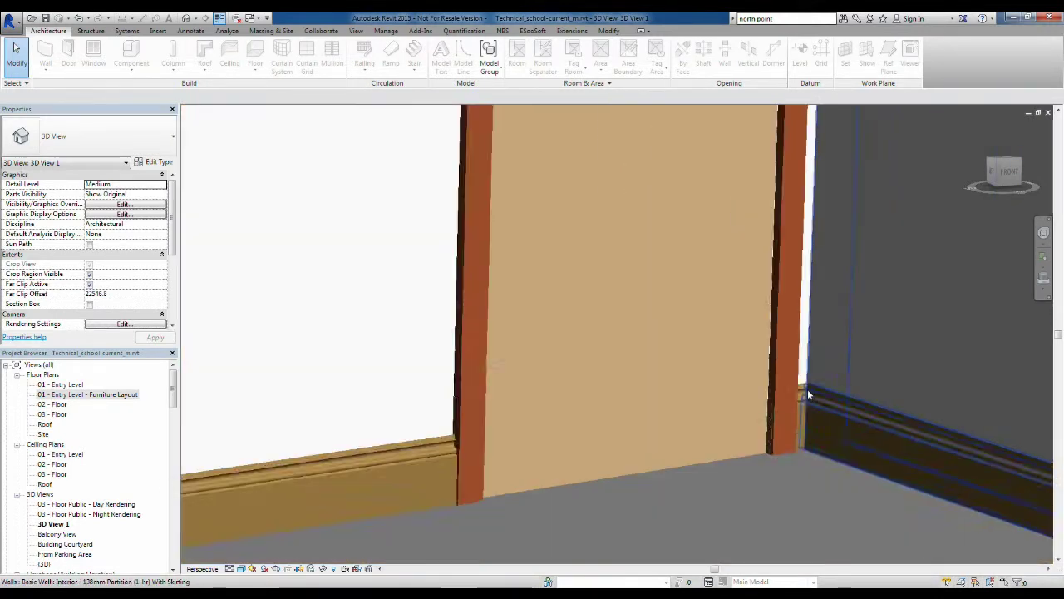
scroll(627, 451, "down", 3)
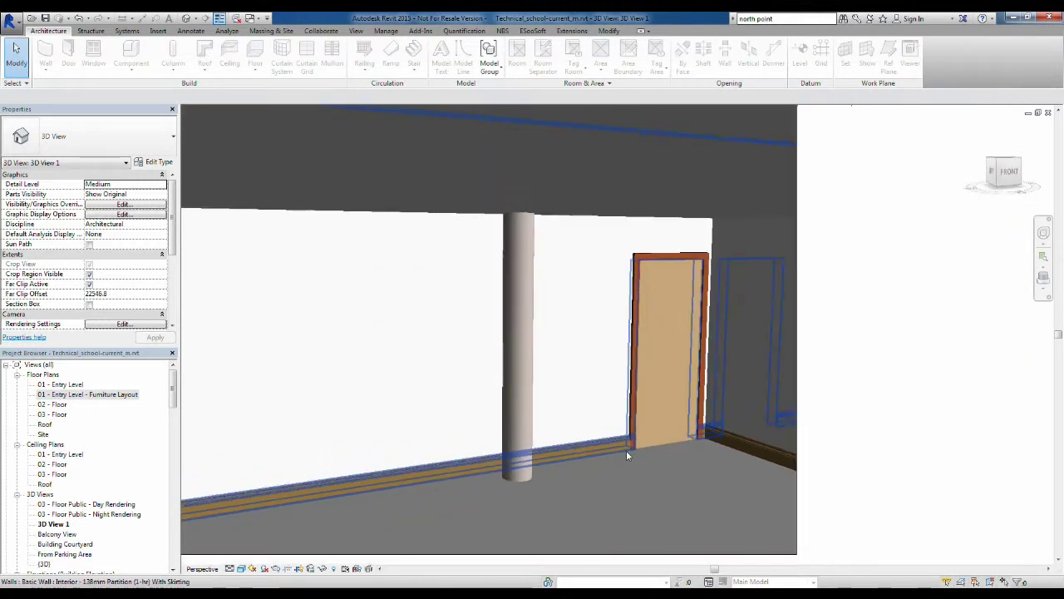
middle_click_drag(574, 446, 730, 432)
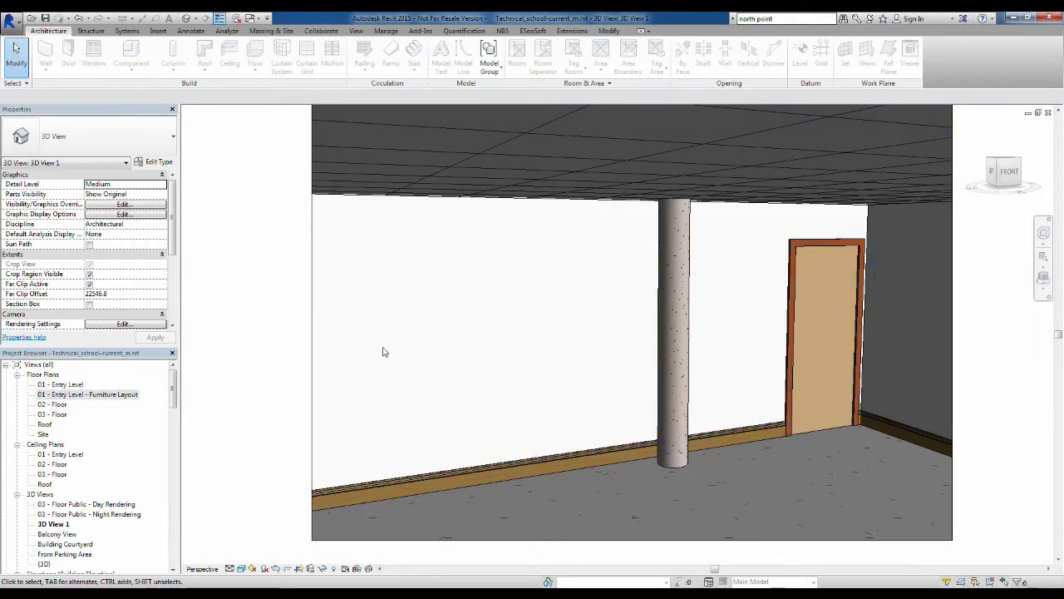
Duplicate the timber ogee sweep in the structure of the long partition wall's type.
left_click(545, 462)
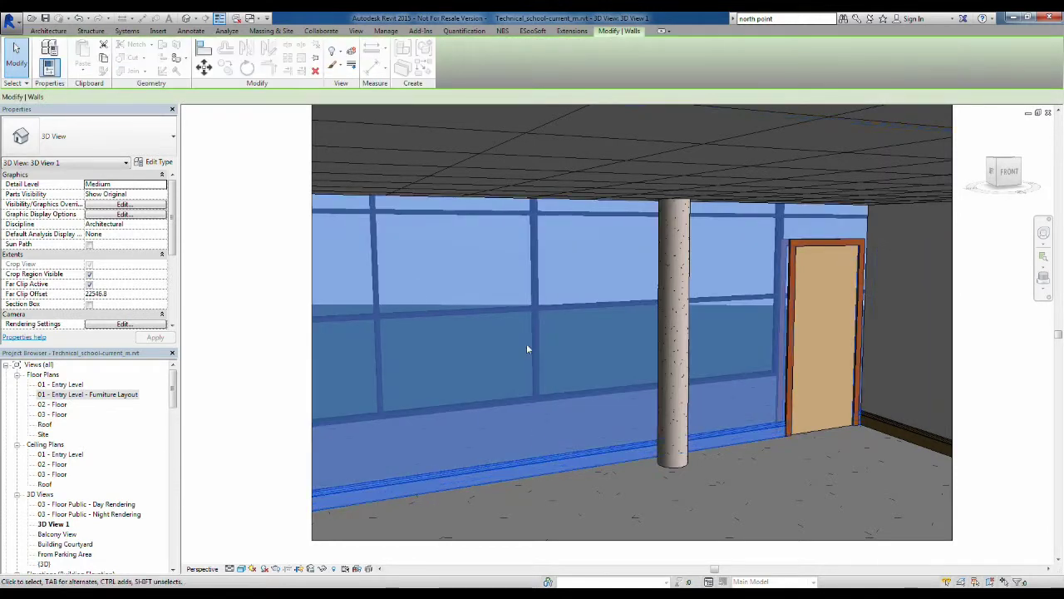
left_click(154, 161)
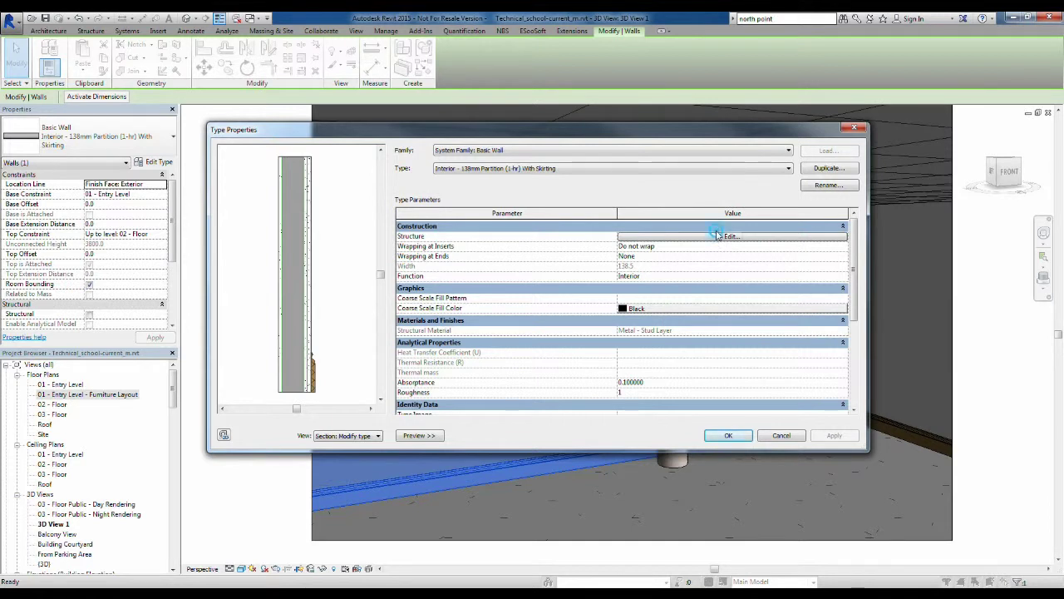
left_click(722, 236)
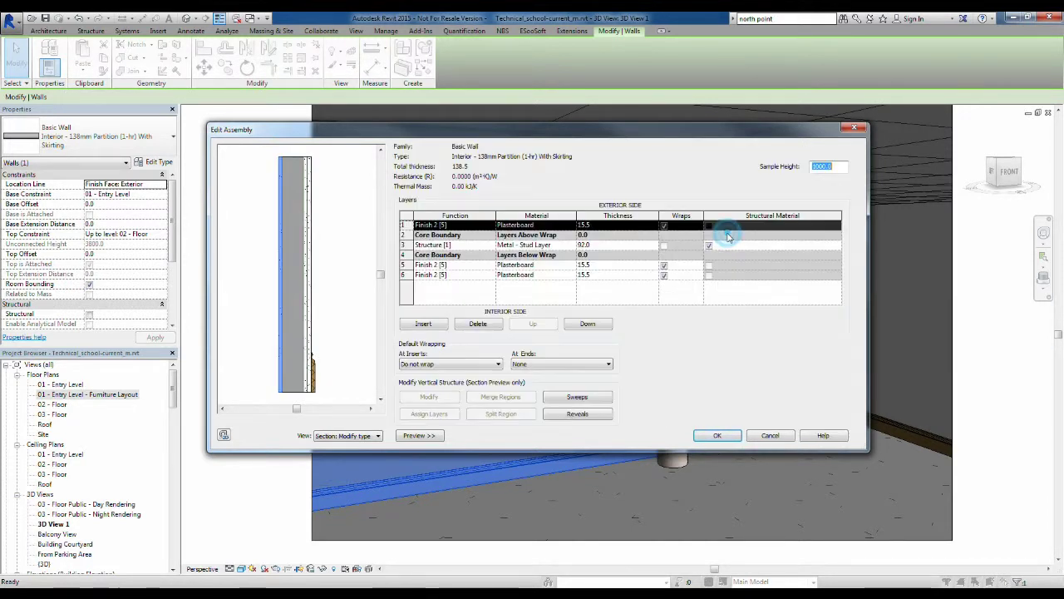
left_click(577, 398)
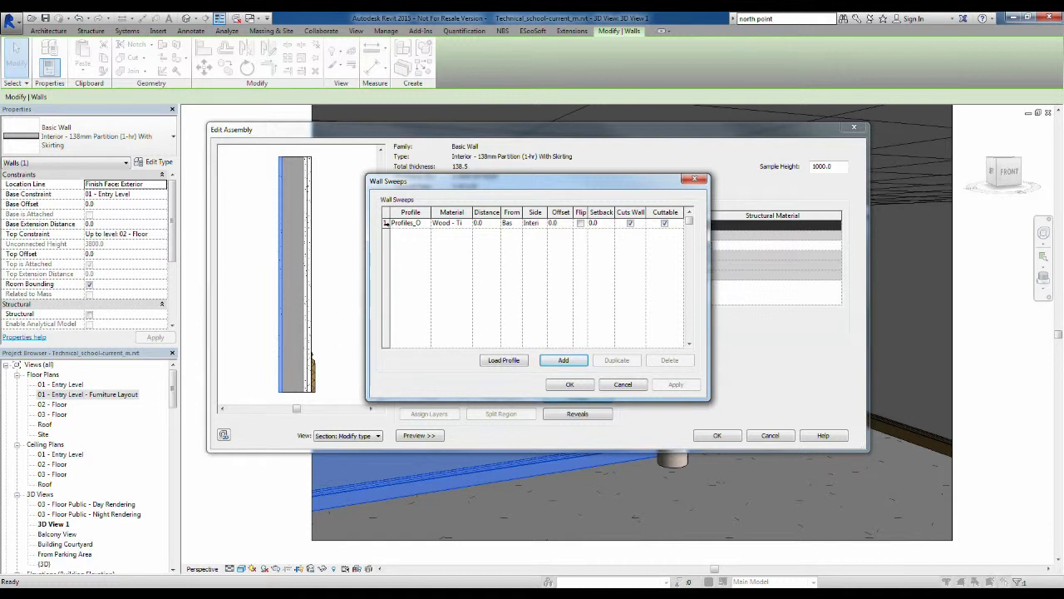
left_click(386, 223)
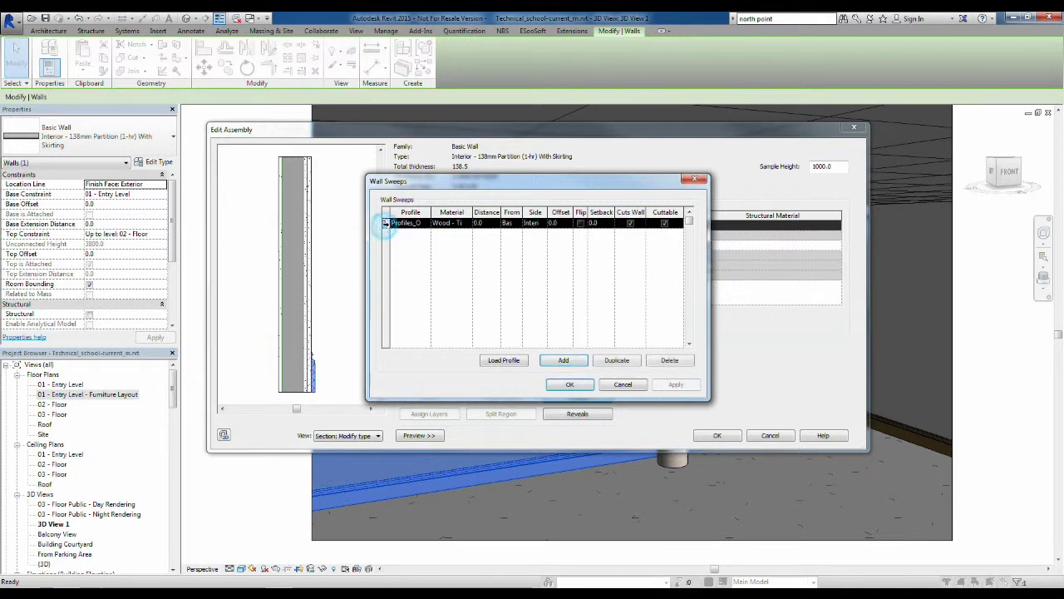
left_click(617, 361)
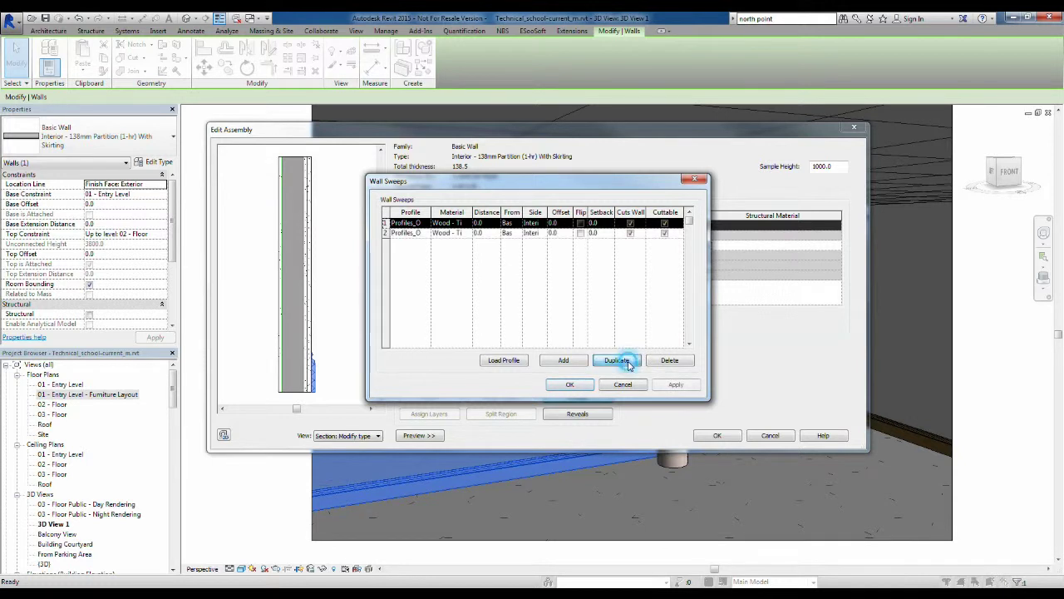
Place the duplicated sweep on the exterior side of the wall and apply the changes to the wall type.
left_click(541, 234)
left_click(536, 244)
left_click(673, 385)
left_click(570, 384)
left_click(717, 436)
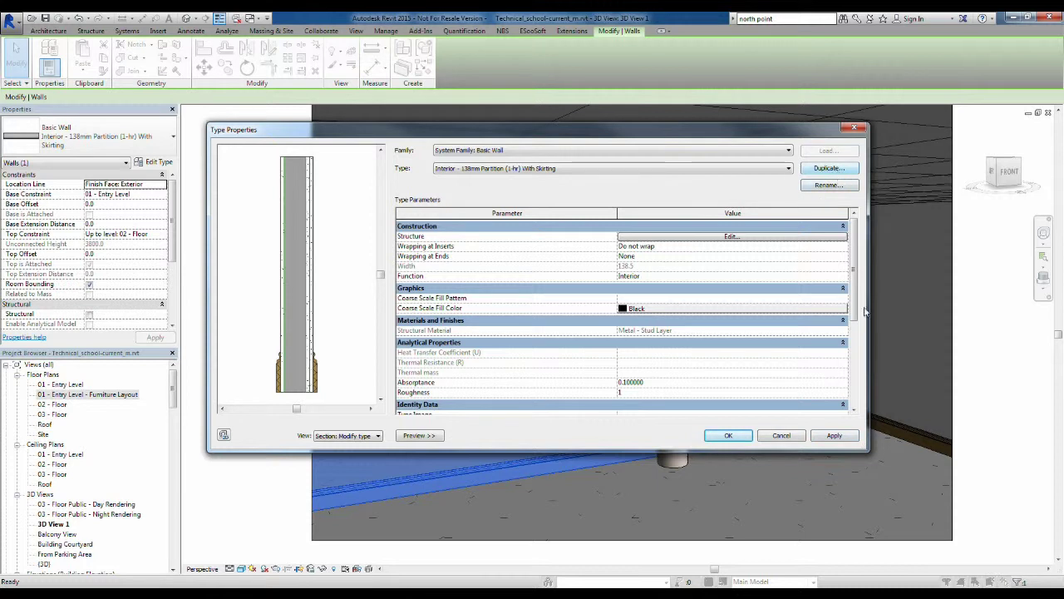
left_click(833, 435)
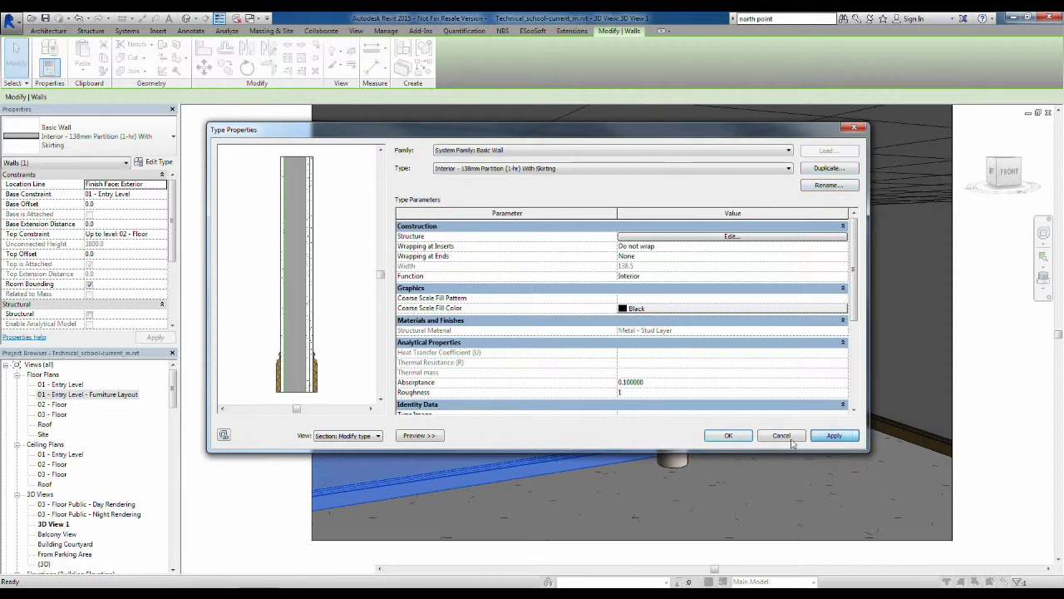
left_click(729, 439)
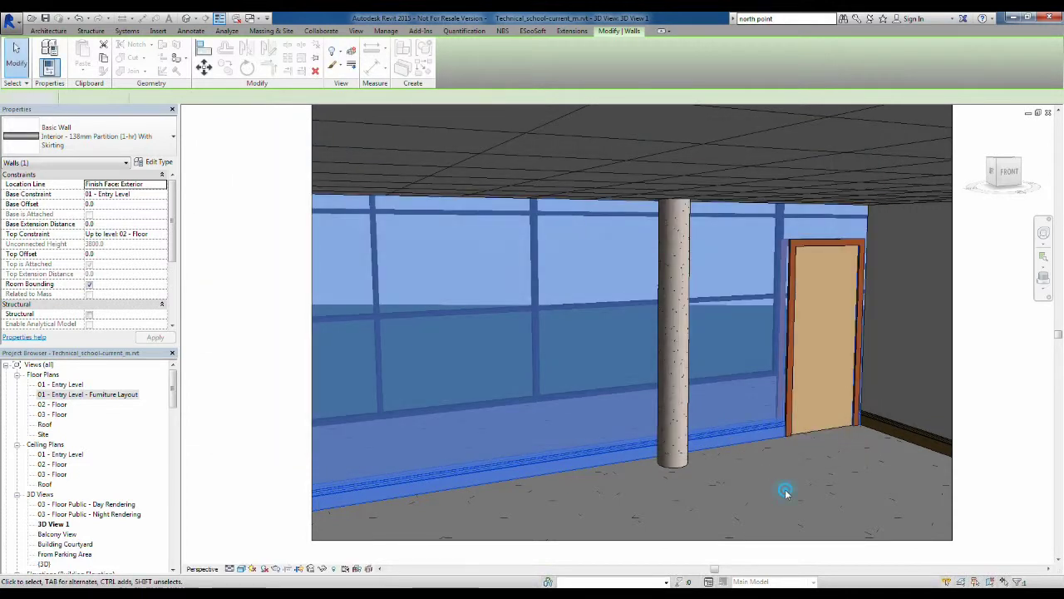
key("Escape")
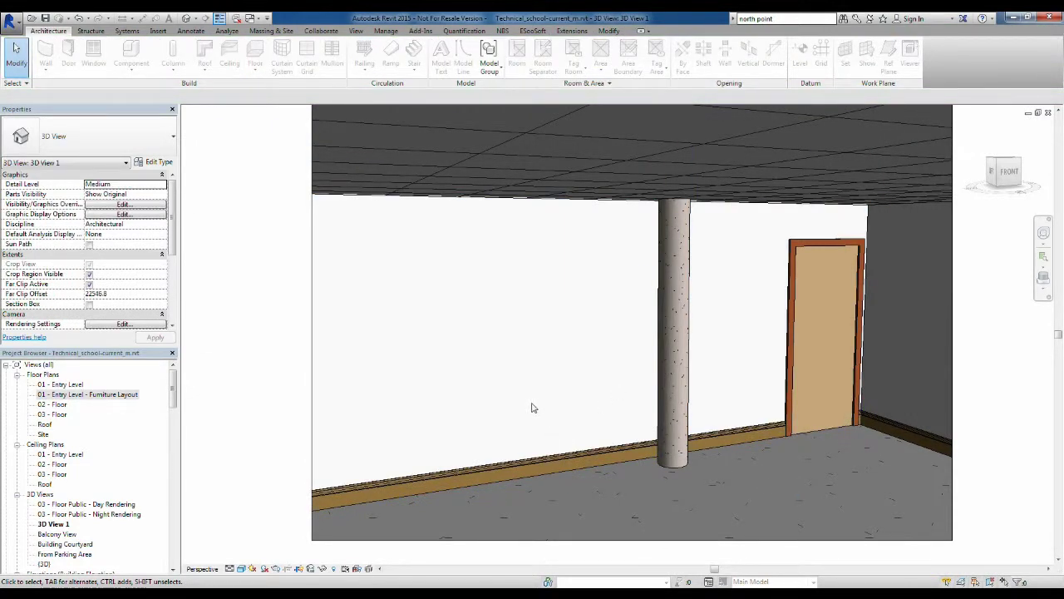
Examine the partition wall from its other side to check the exterior skirting.
left_click_drag(574, 419, 622, 413)
middle_click_drag(623, 414, 622, 405, "shift")
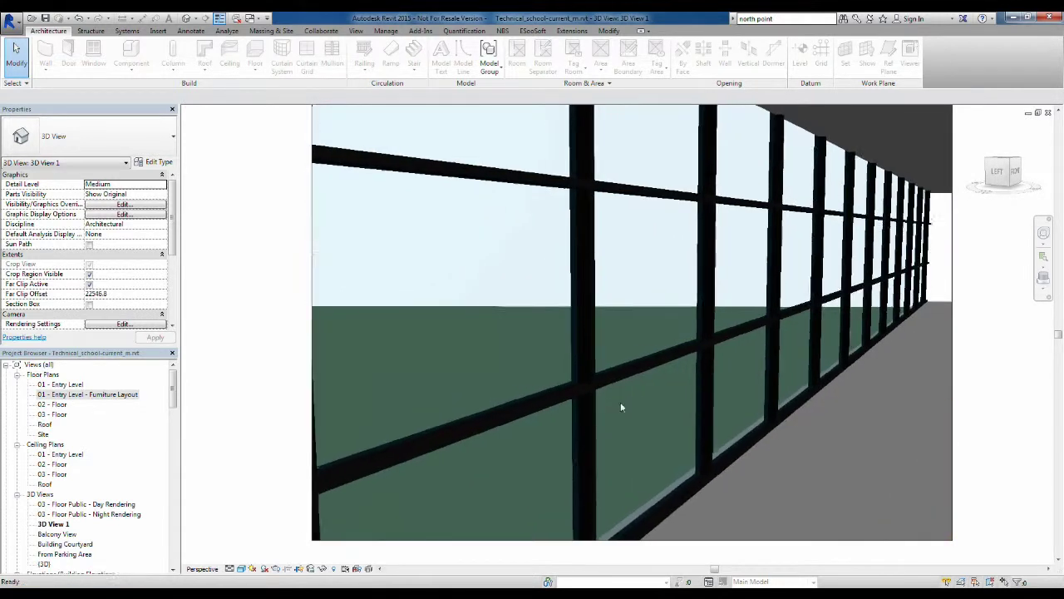
scroll(622, 402, "up", 1)
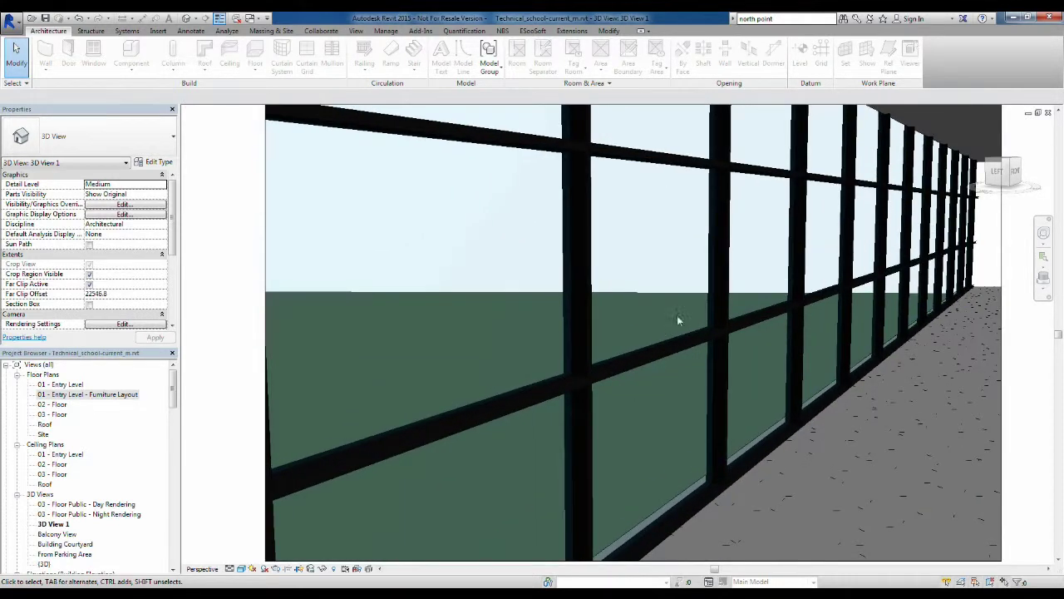
left_click(1043, 233)
left_click_drag(779, 341, 871, 335)
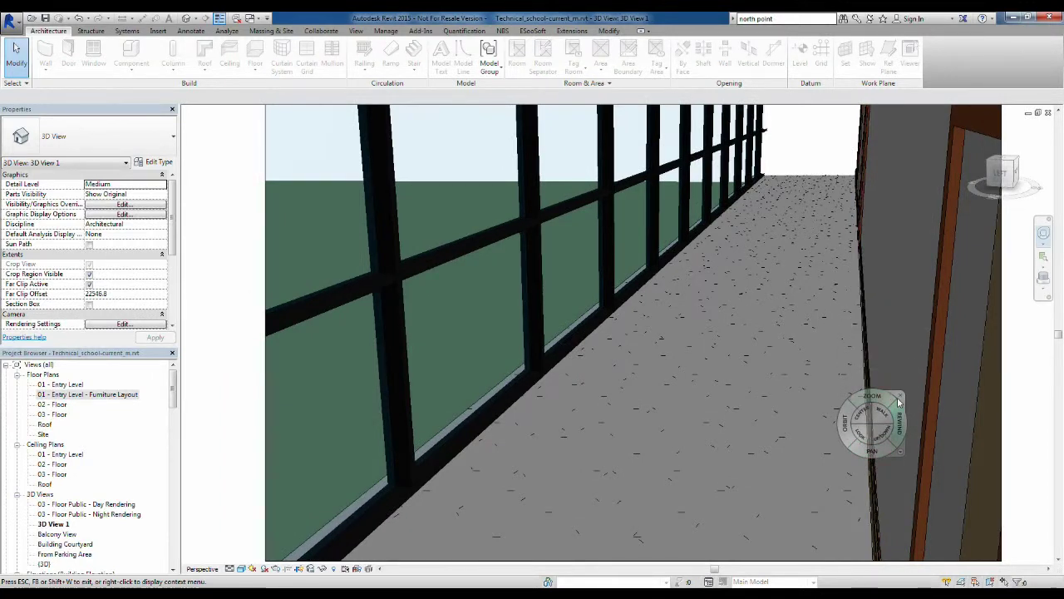
left_click(899, 399)
middle_click_drag(697, 383, 734, 369, "shift")
middle_click_drag(745, 322, 653, 345)
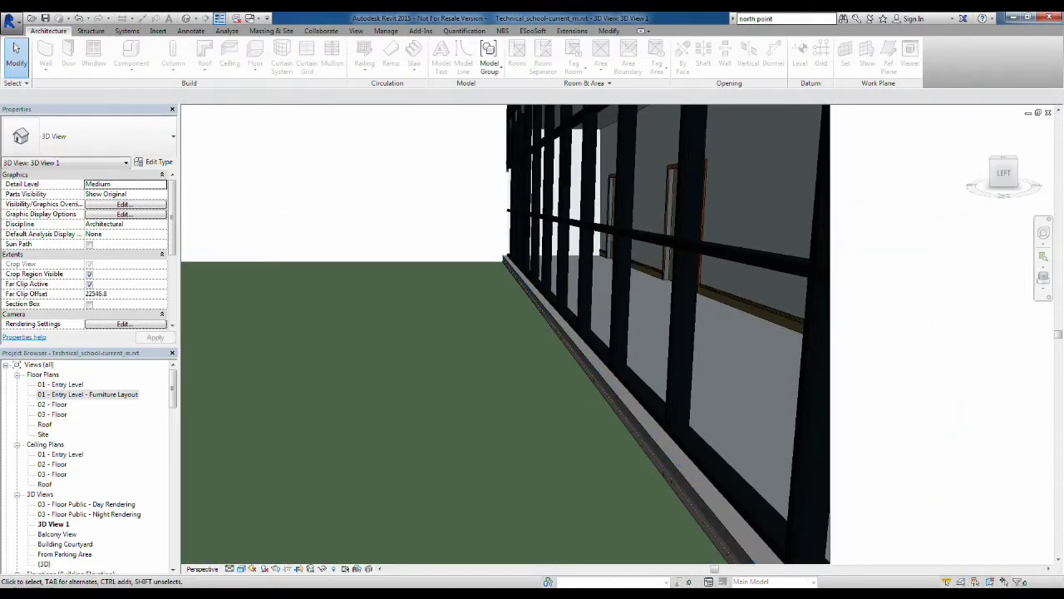